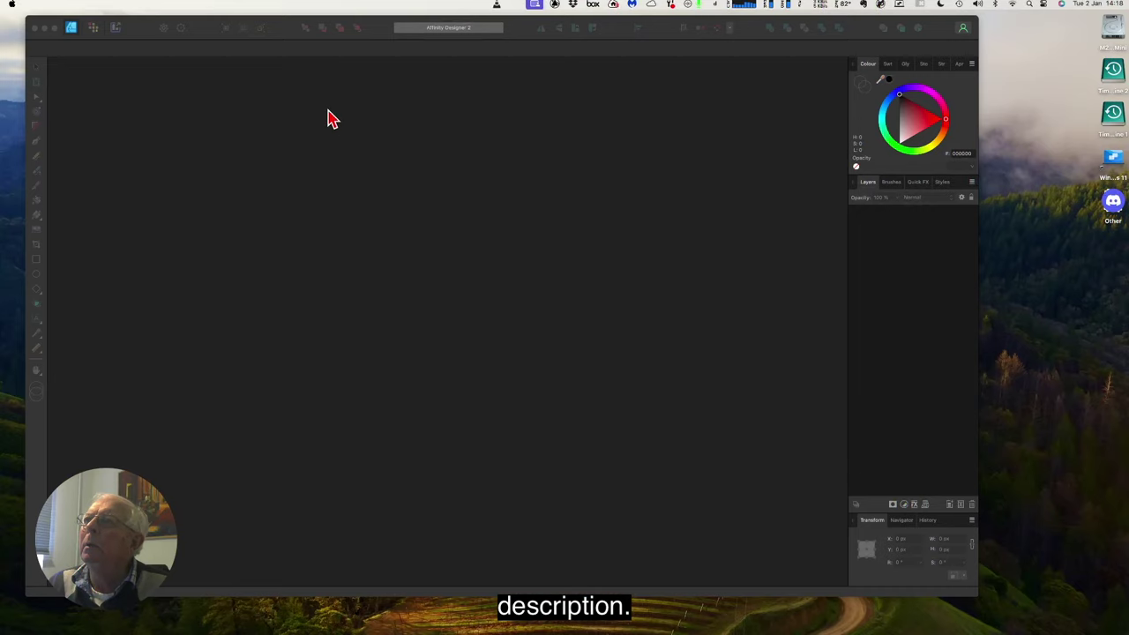
# Step: Start a new document and select the A4 page-size preset
pyautogui.click(371, 39)
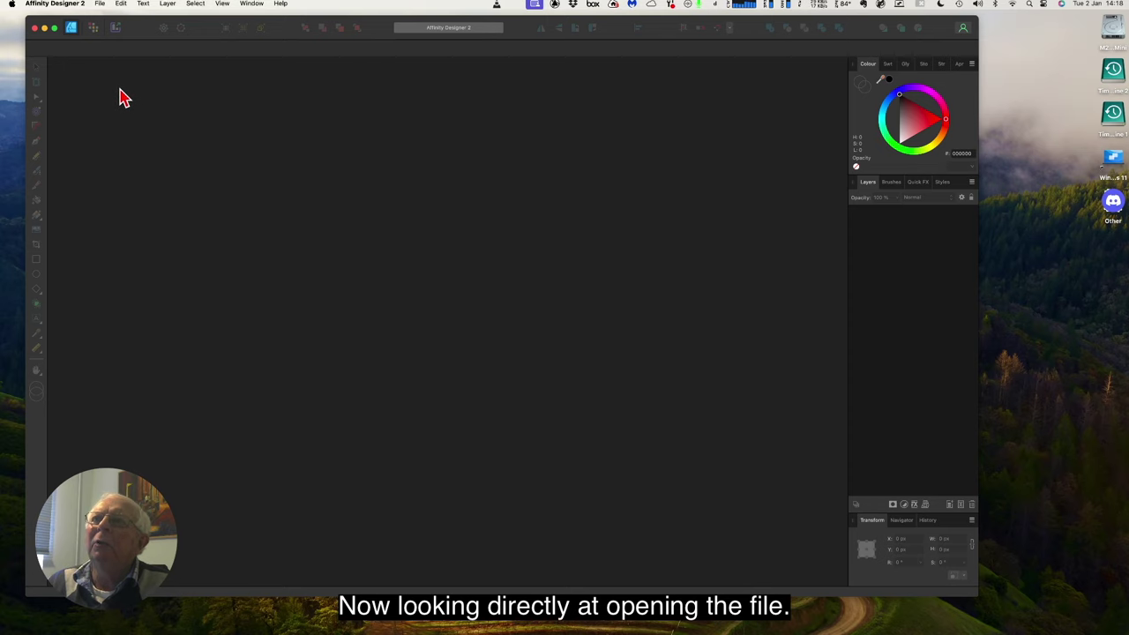
pyautogui.click(99, 7)
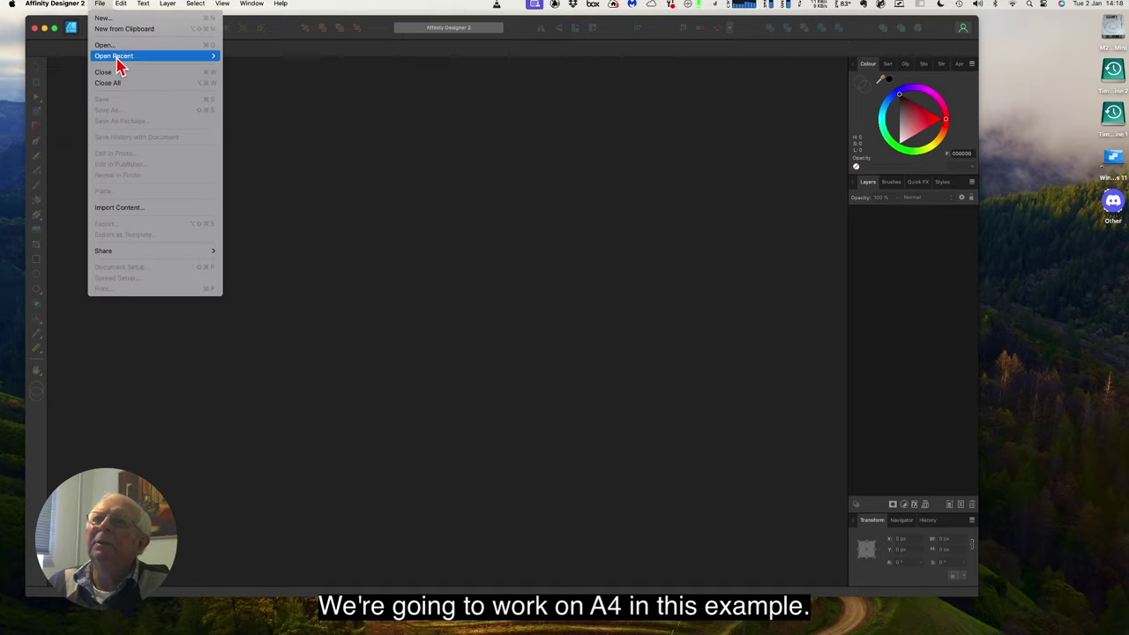
pyautogui.click(104, 18)
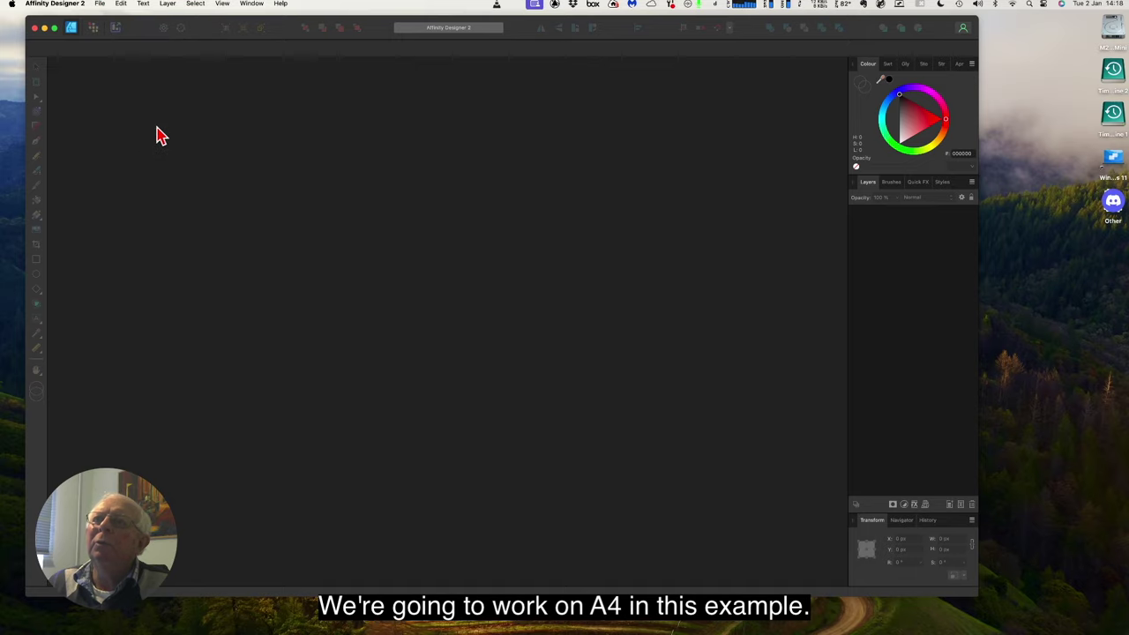
pyautogui.scroll(4, 369, 231)
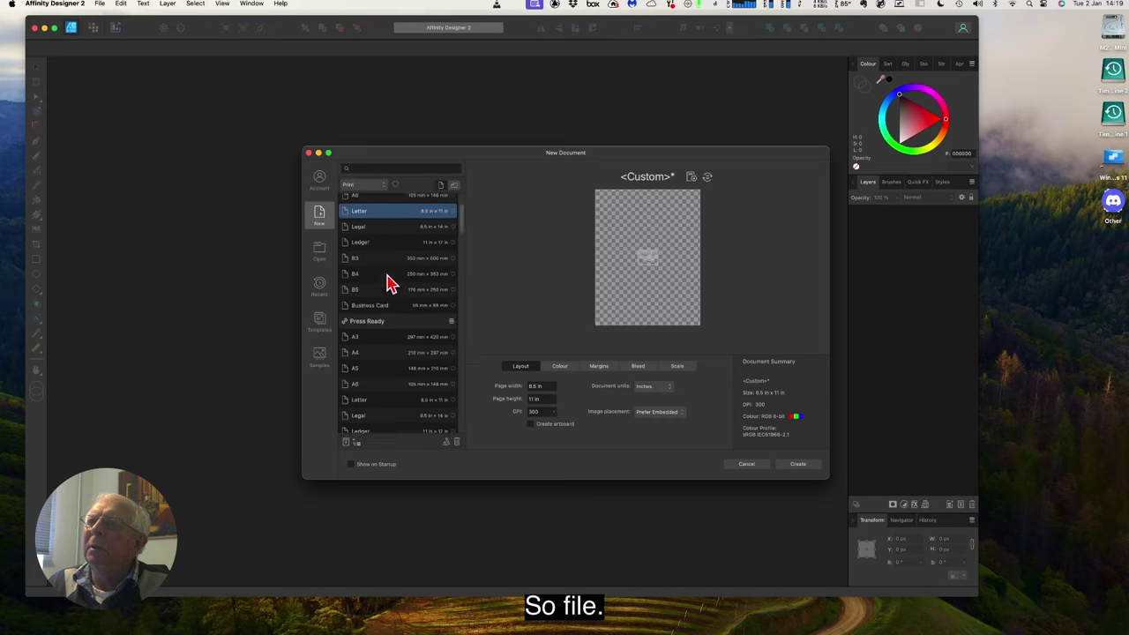
pyautogui.click(368, 225)
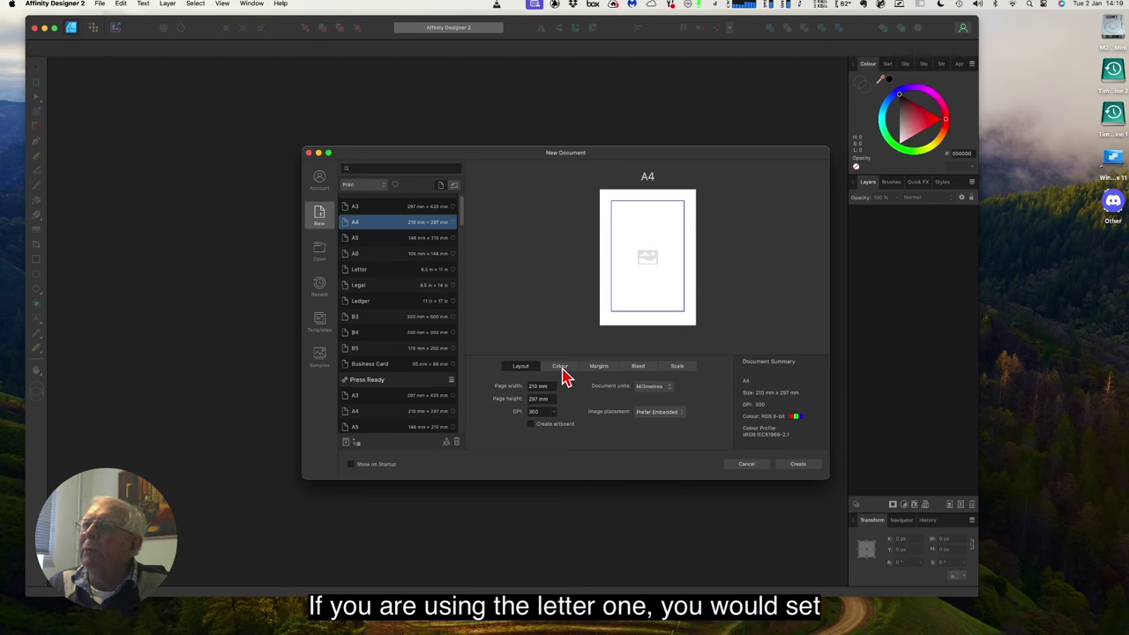
pyautogui.click(362, 270)
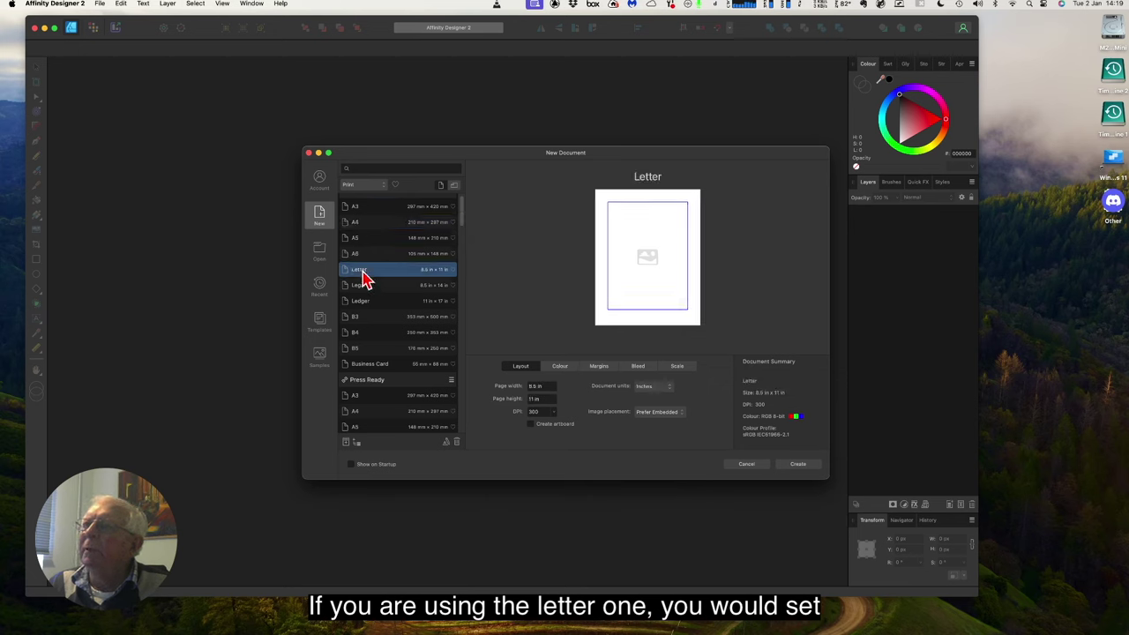
pyautogui.click(361, 225)
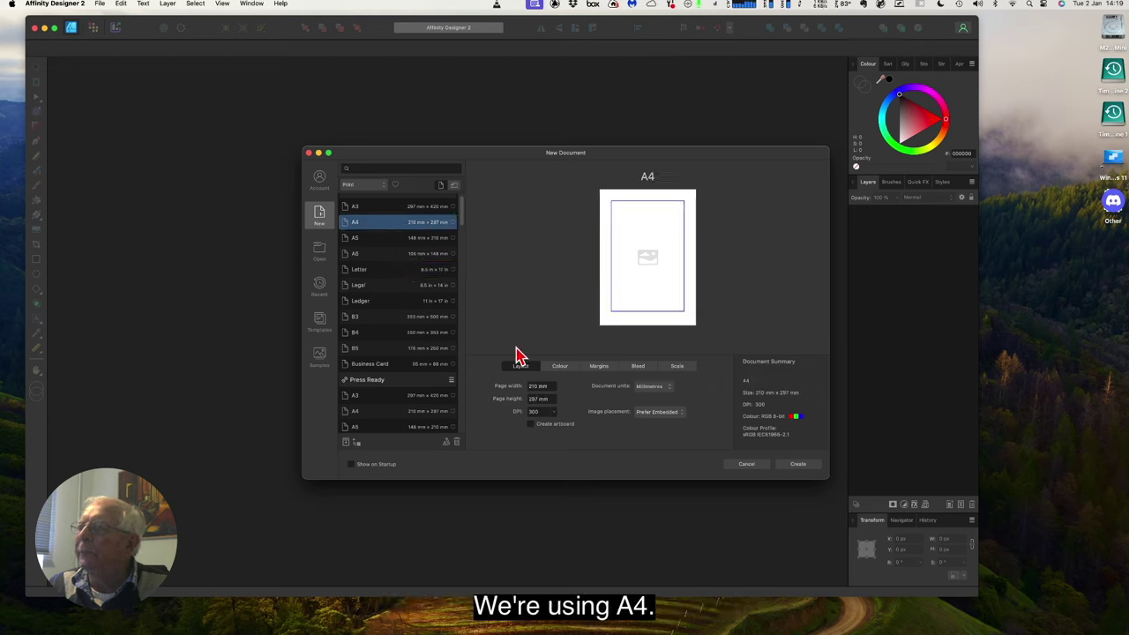
# Step: Make the background transparent, turn off margins, and confirm the bleed is 0 mm
pyautogui.click(561, 367)
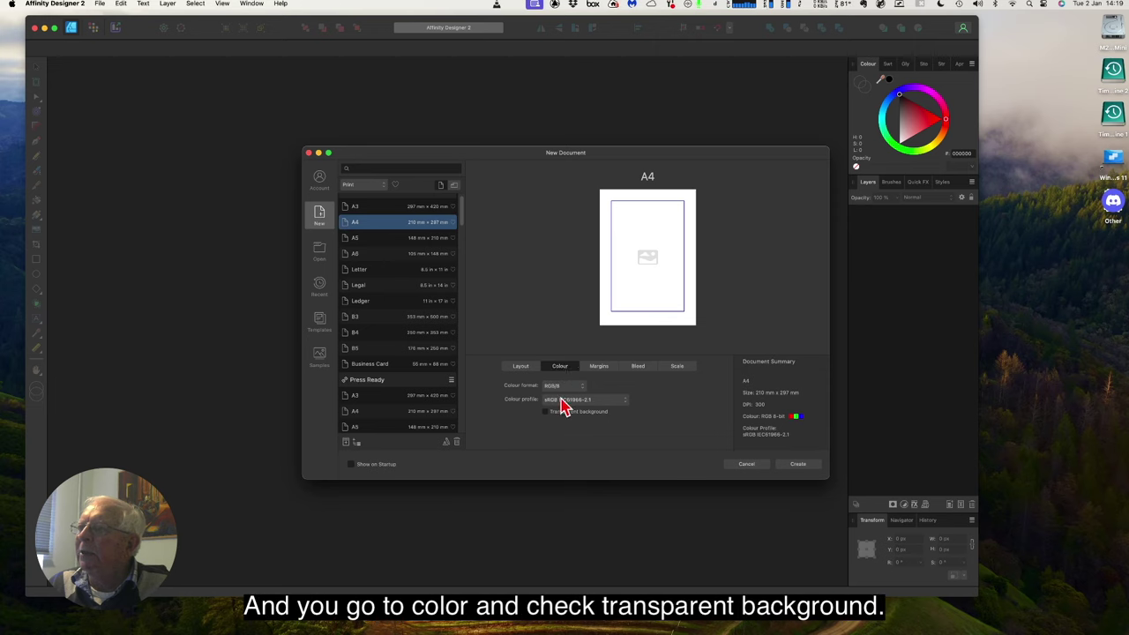
pyautogui.click(546, 413)
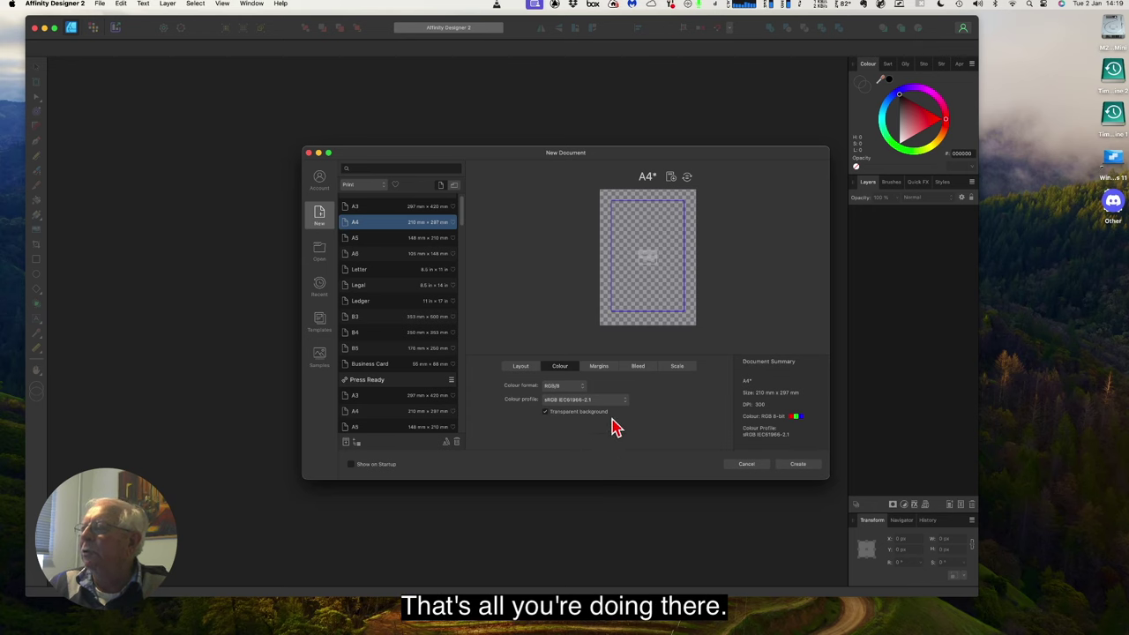
pyautogui.click(600, 369)
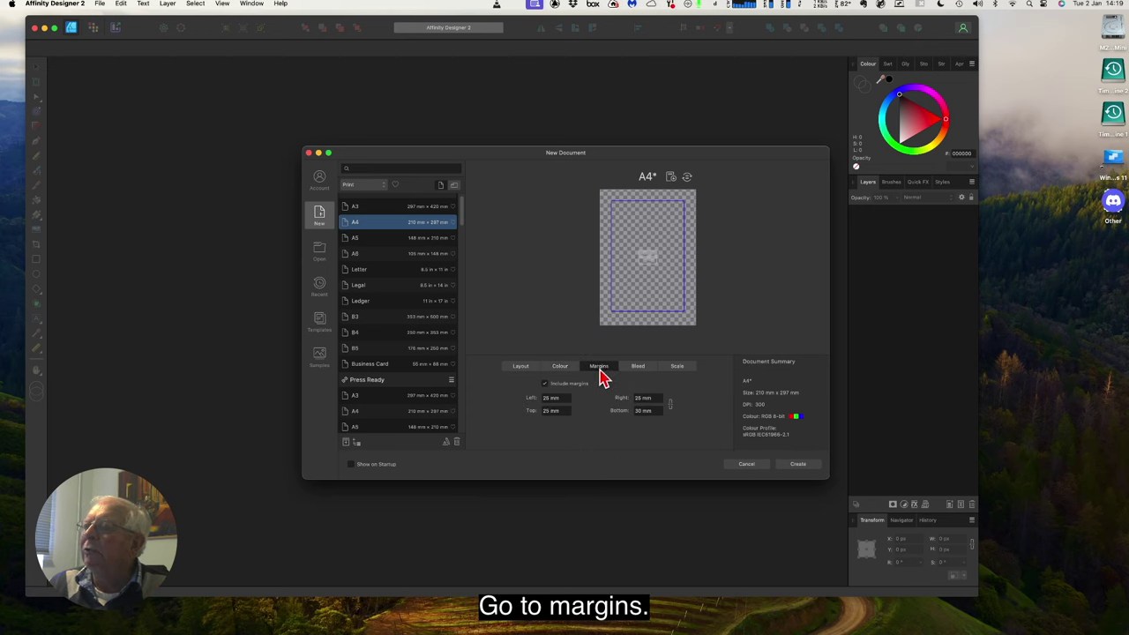
pyautogui.click(545, 386)
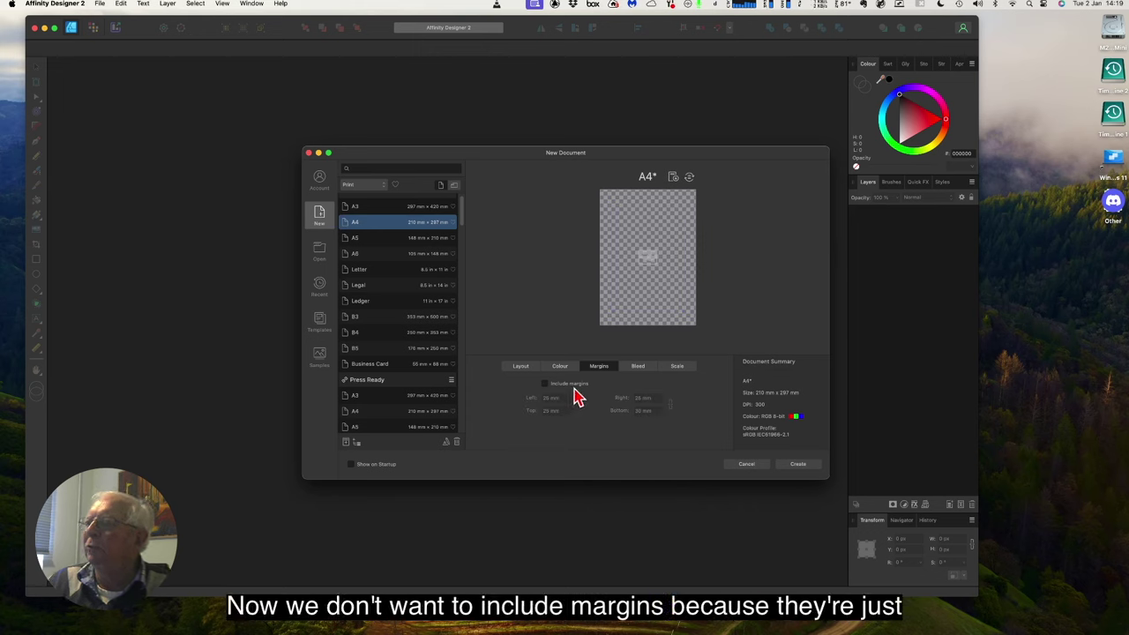
pyautogui.click(639, 371)
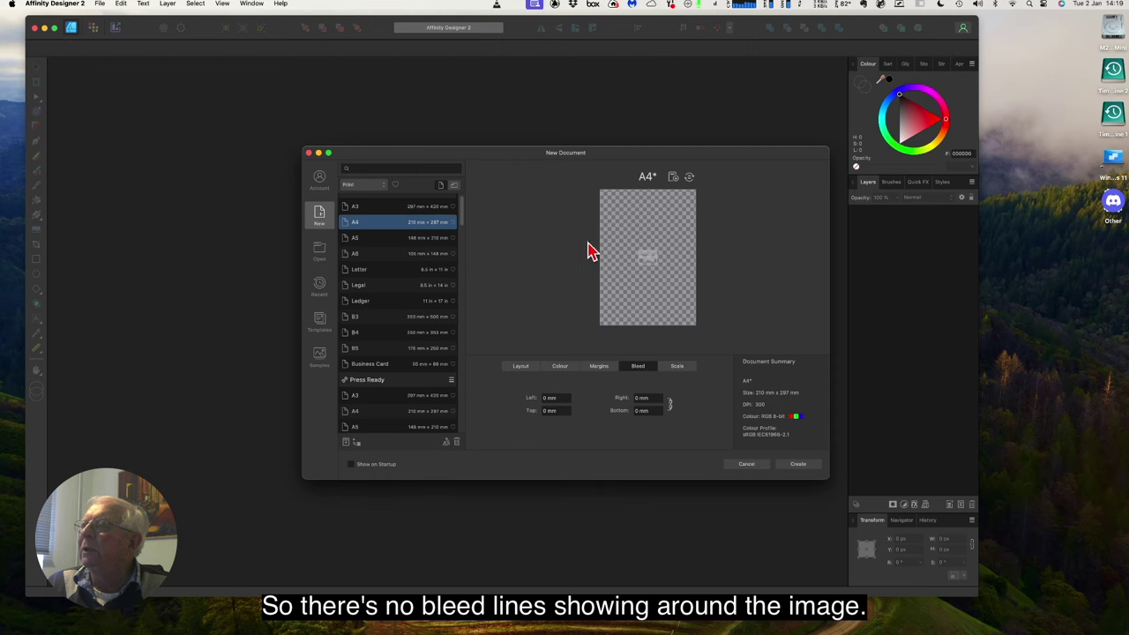
pyautogui.click(676, 369)
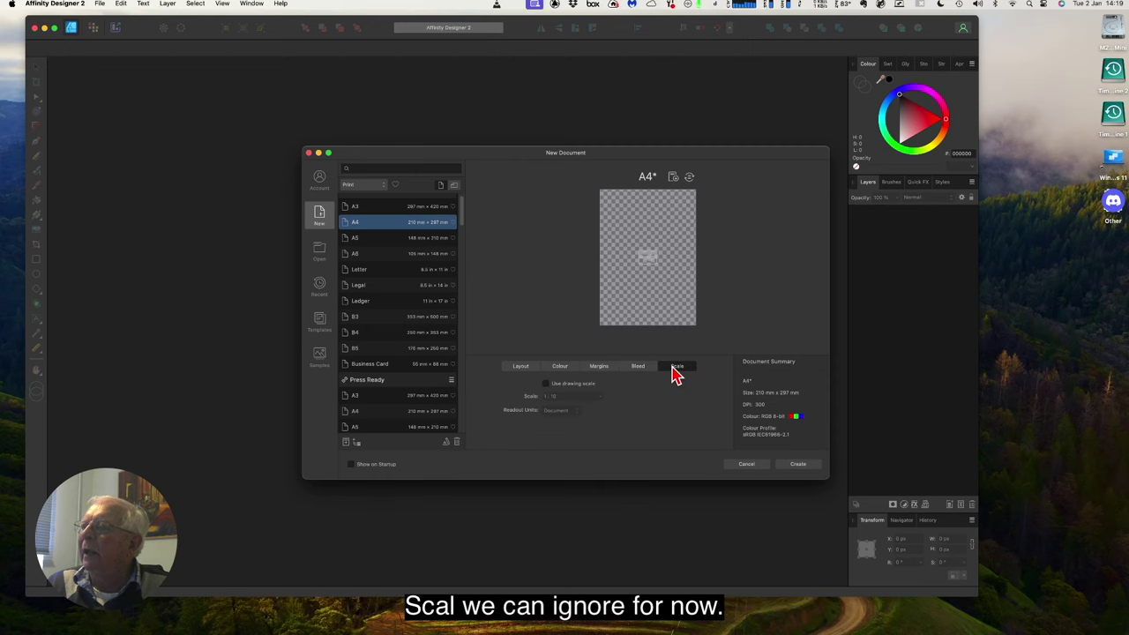
pyautogui.click(520, 368)
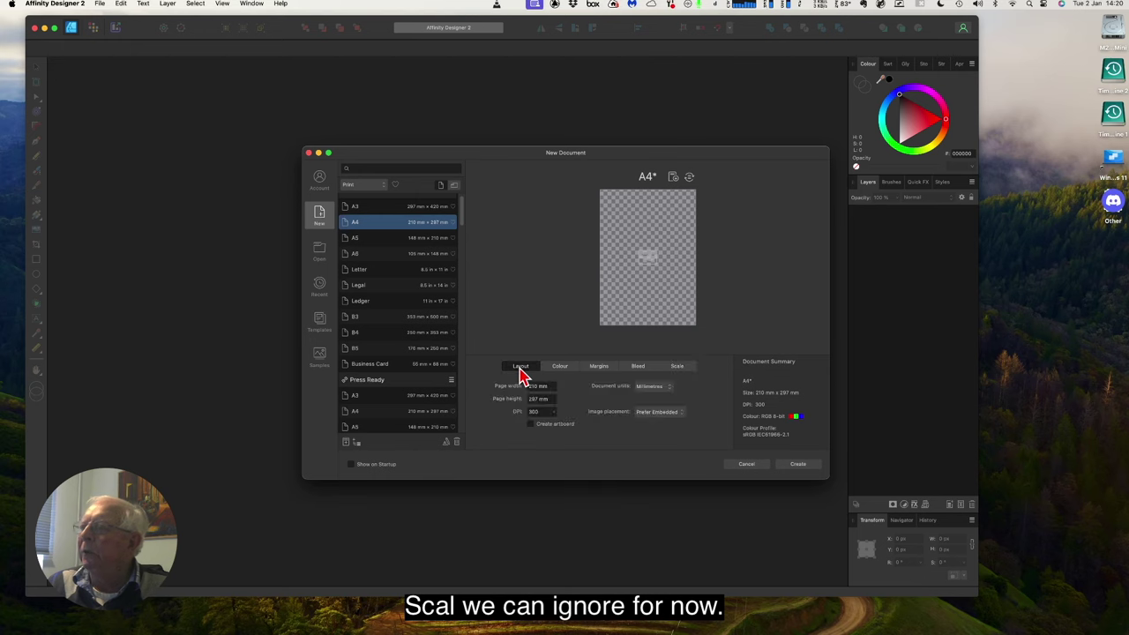
# Step: Create the A4 page and open View > Guides, moving the Guides dialog off the page
pyautogui.click(798, 466)
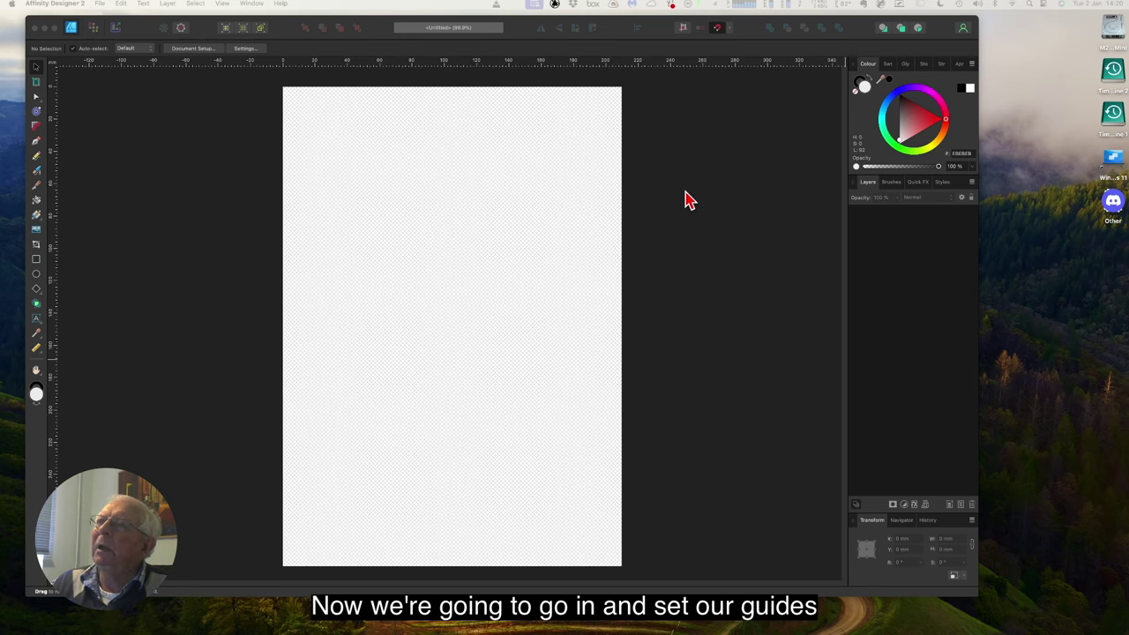
pyautogui.click(211, 111)
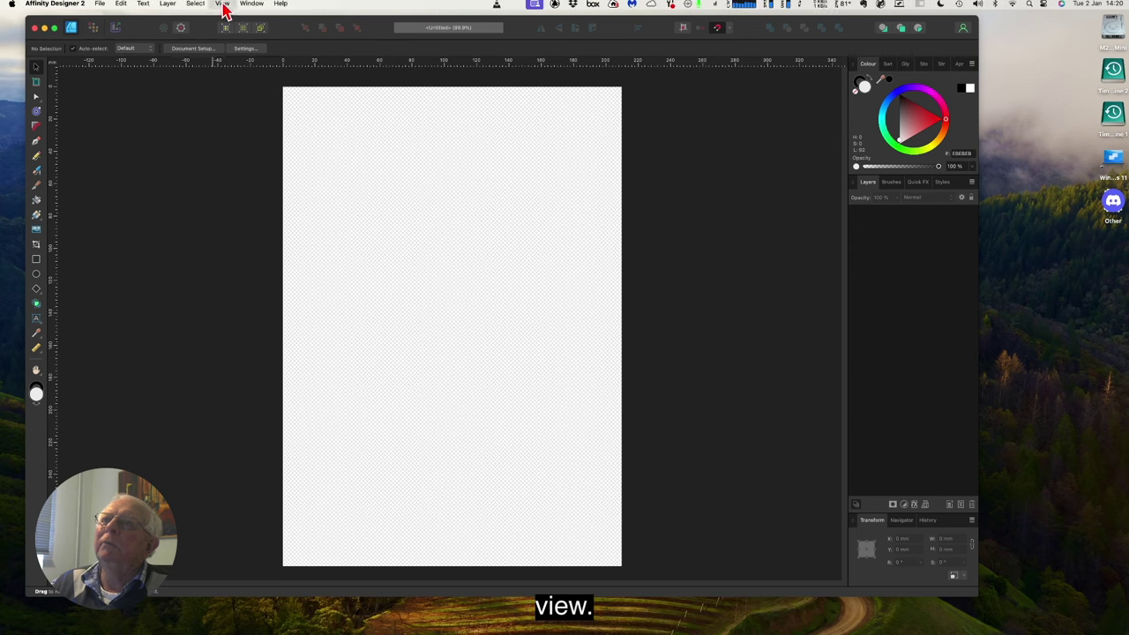
pyautogui.click(223, 4)
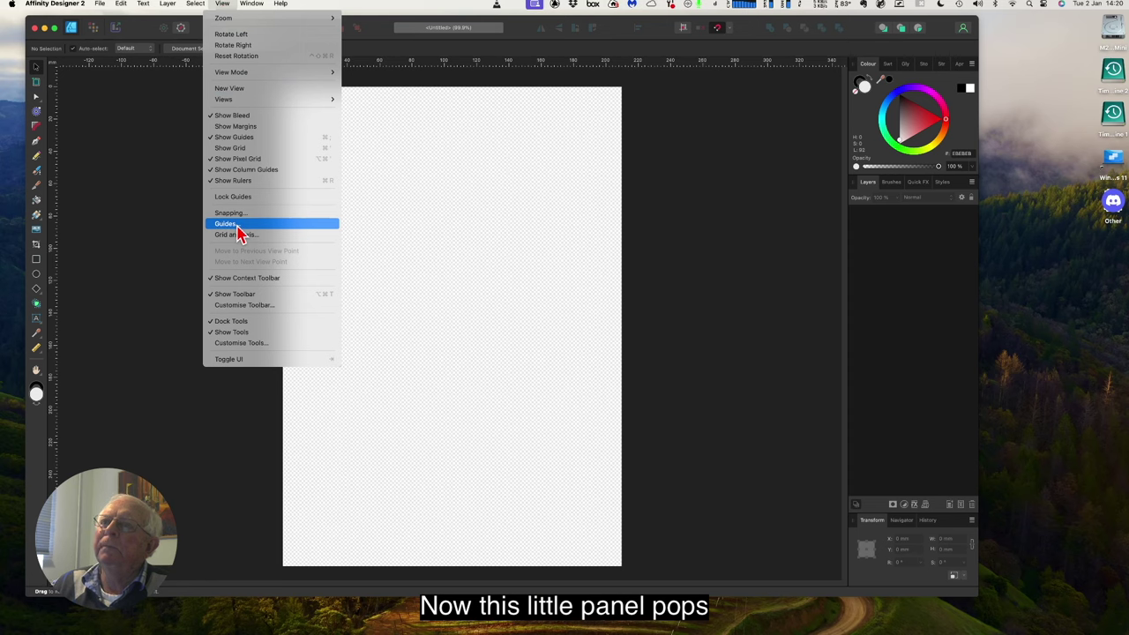
pyautogui.click(236, 226)
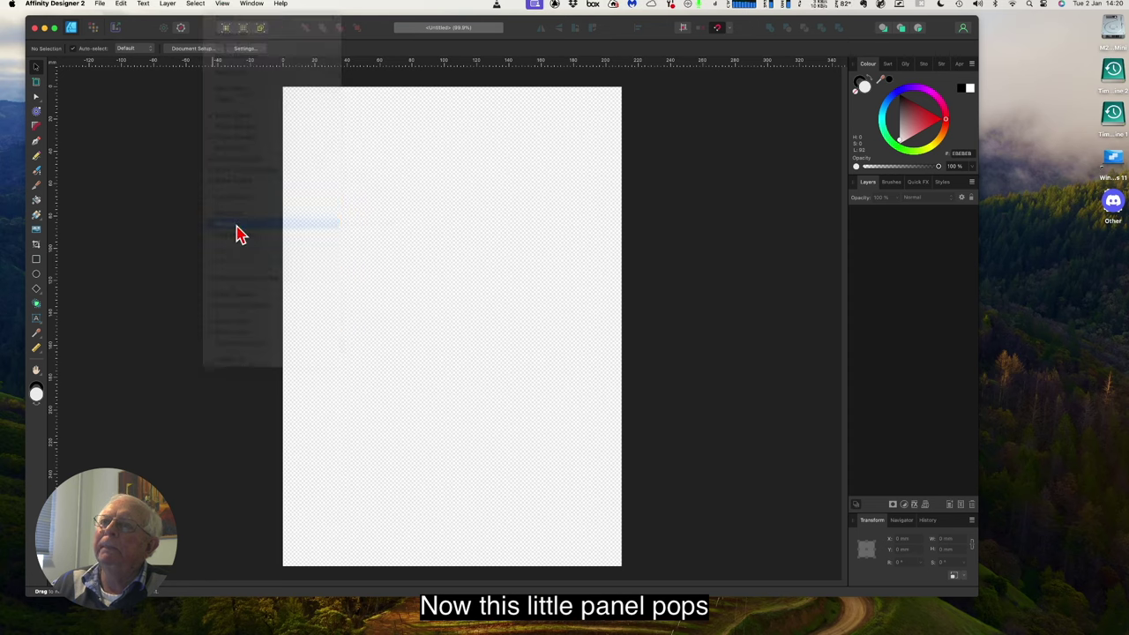
pyautogui.moveTo(420, 250); pyautogui.dragTo(467, 171)
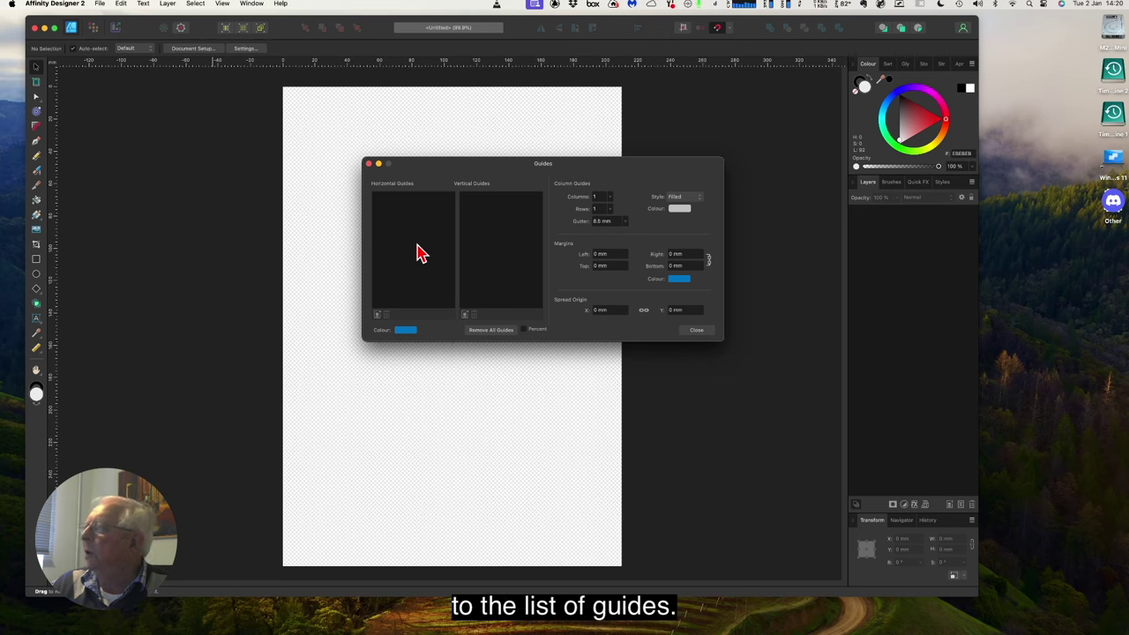
pyautogui.click(553, 4)
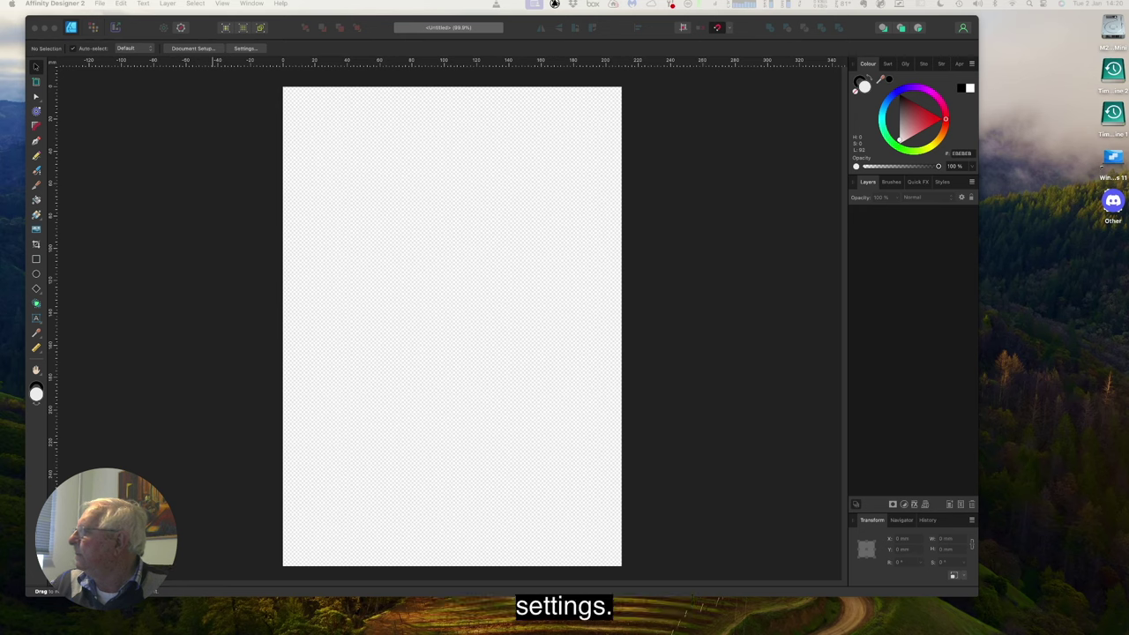
pyautogui.click(547, 210)
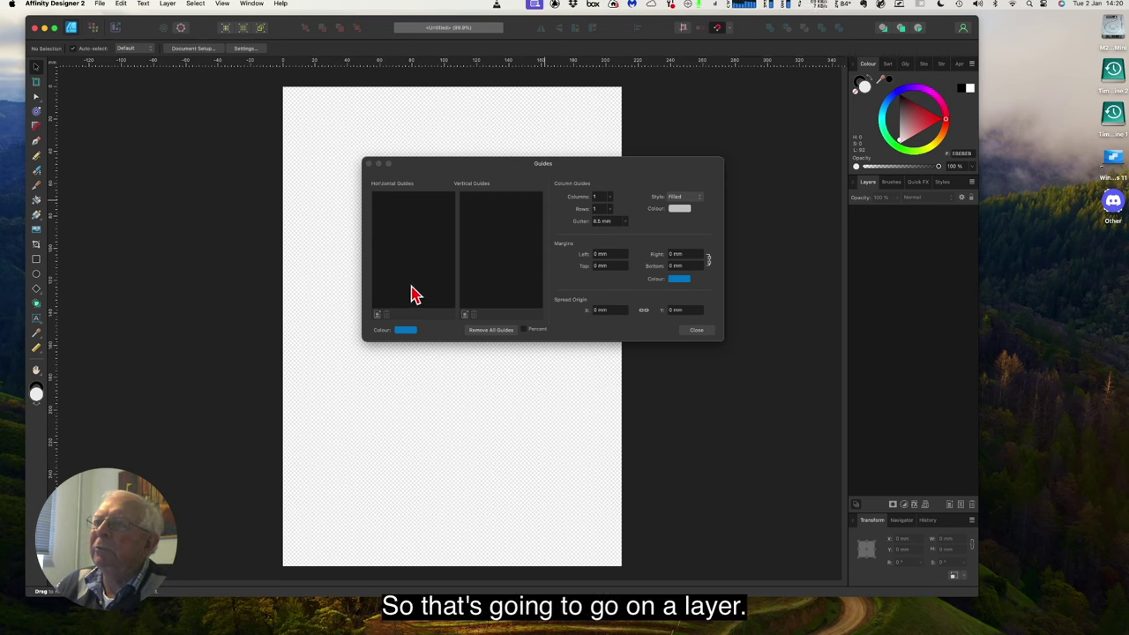
# Step: Add two horizontal guides at 2 mm and 97.2 mm
pyautogui.click(377, 319)
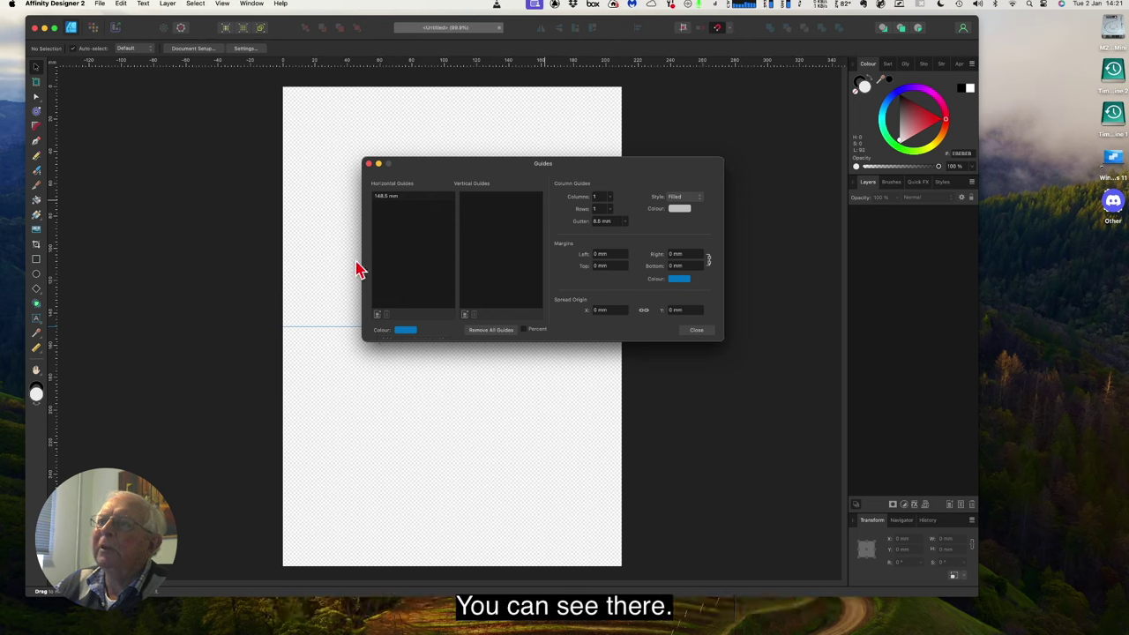
pyautogui.click(389, 198)
pyautogui.doubleClick(384, 198)
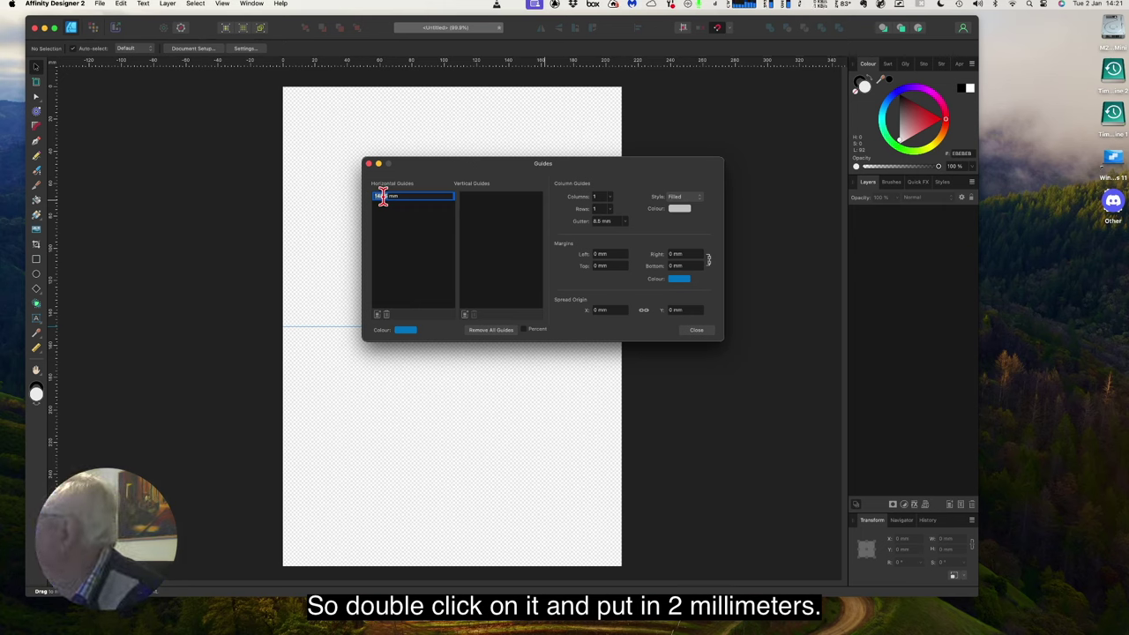
pyautogui.write('2')
pyautogui.press('Return')
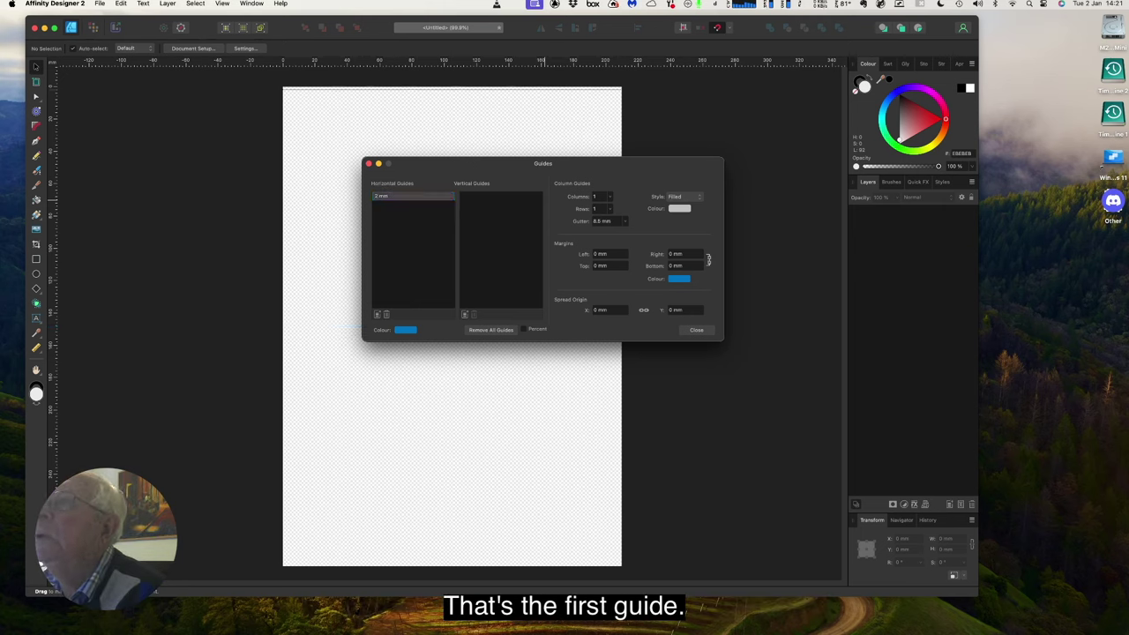
pyautogui.click(378, 314)
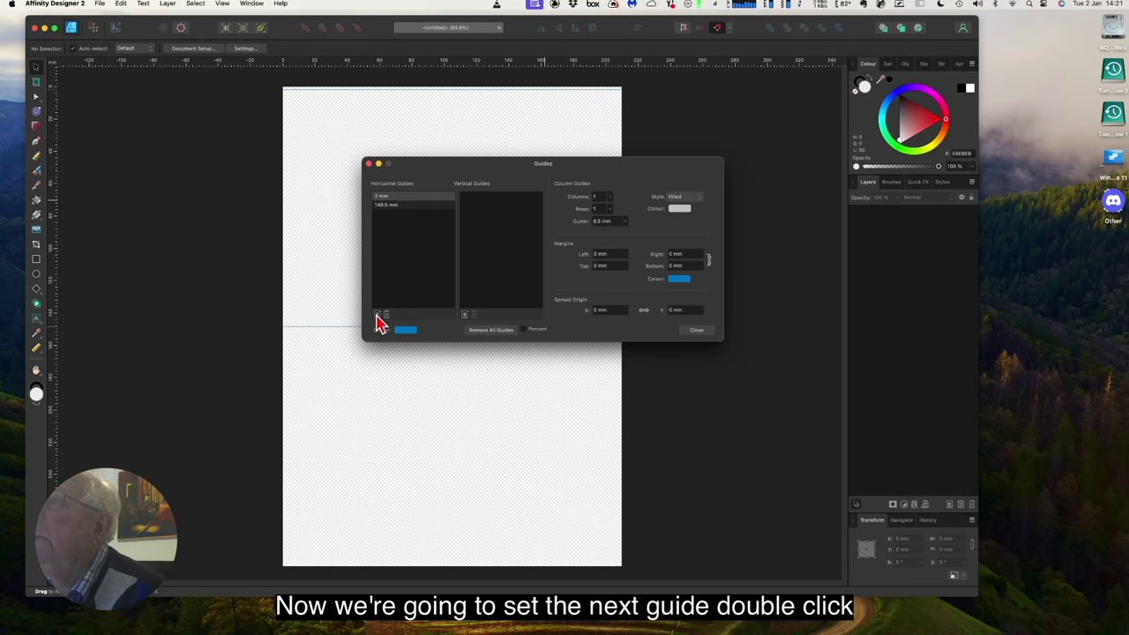
pyautogui.click(384, 212)
pyautogui.doubleClick(383, 208)
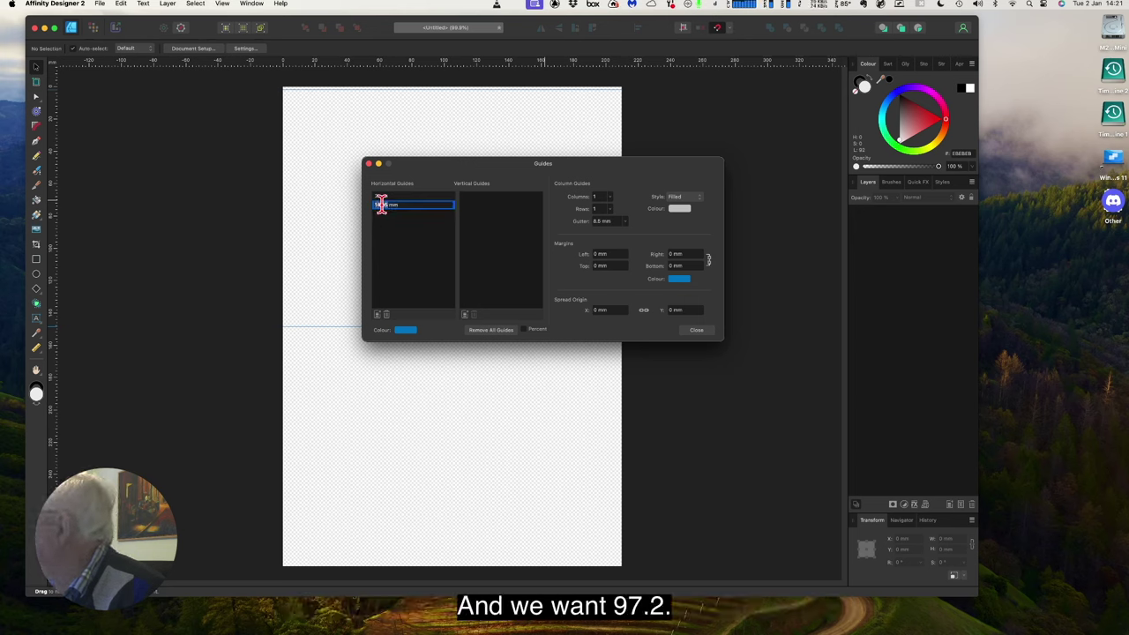
pyautogui.write('9')
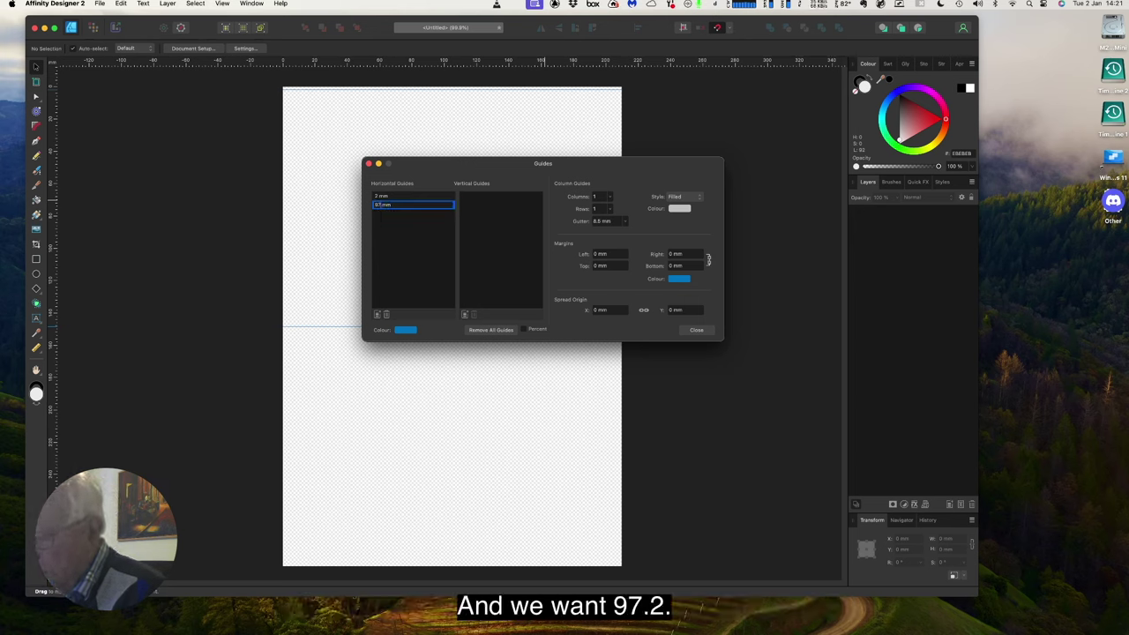
pyautogui.write('7.2')
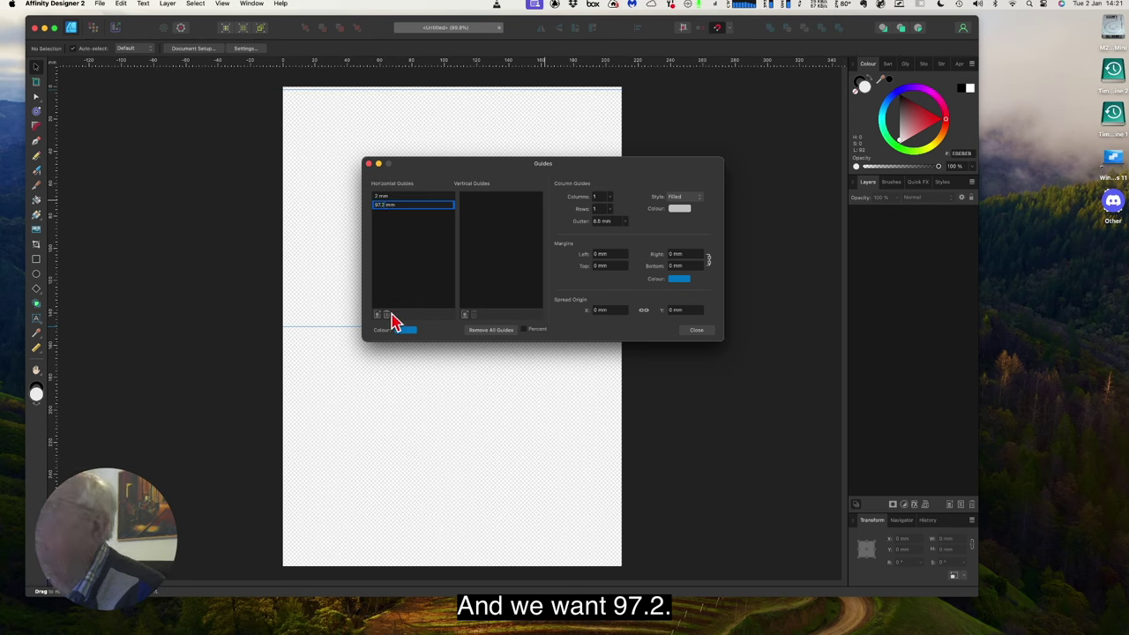
pyautogui.click(390, 275)
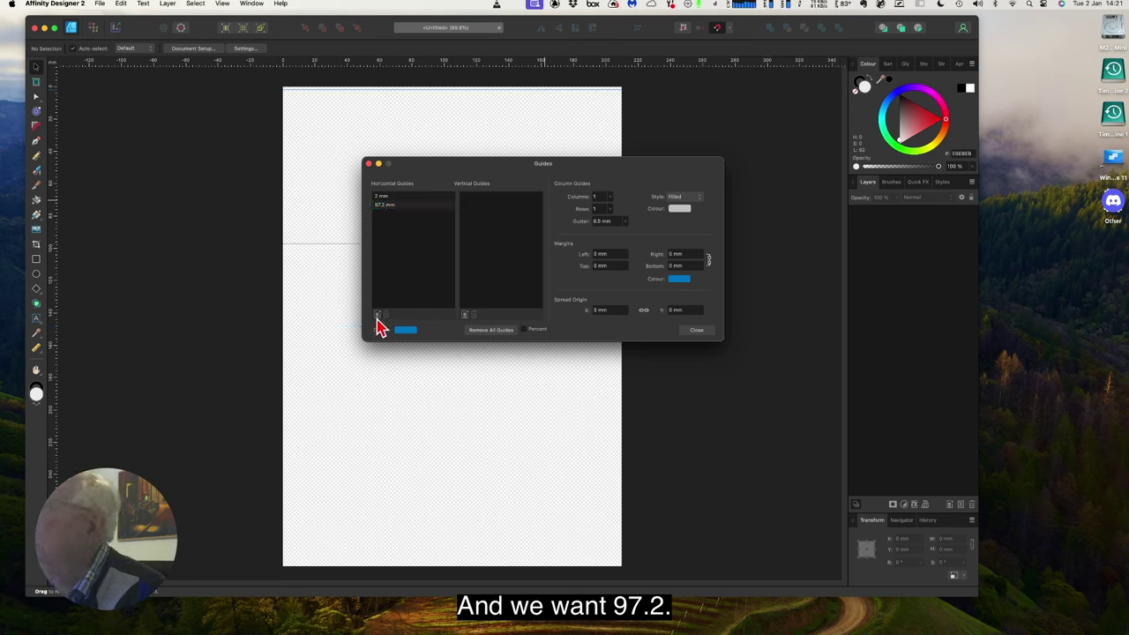
# Step: Add horizontal guides at 99.8 mm and 195 mm
pyautogui.click(377, 315)
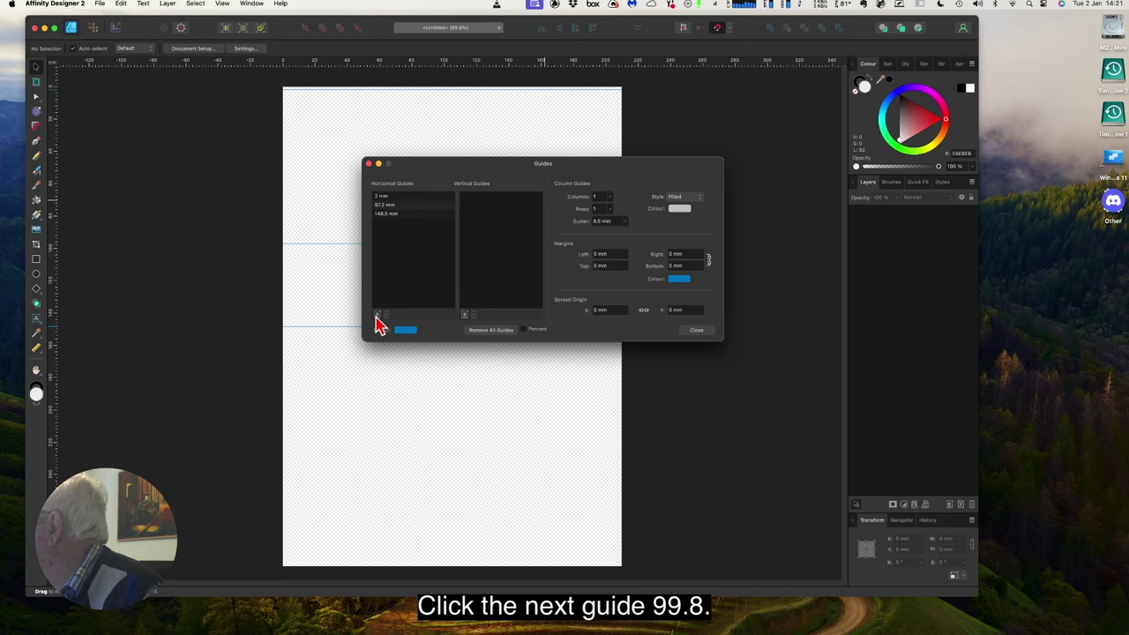
pyautogui.click(384, 215)
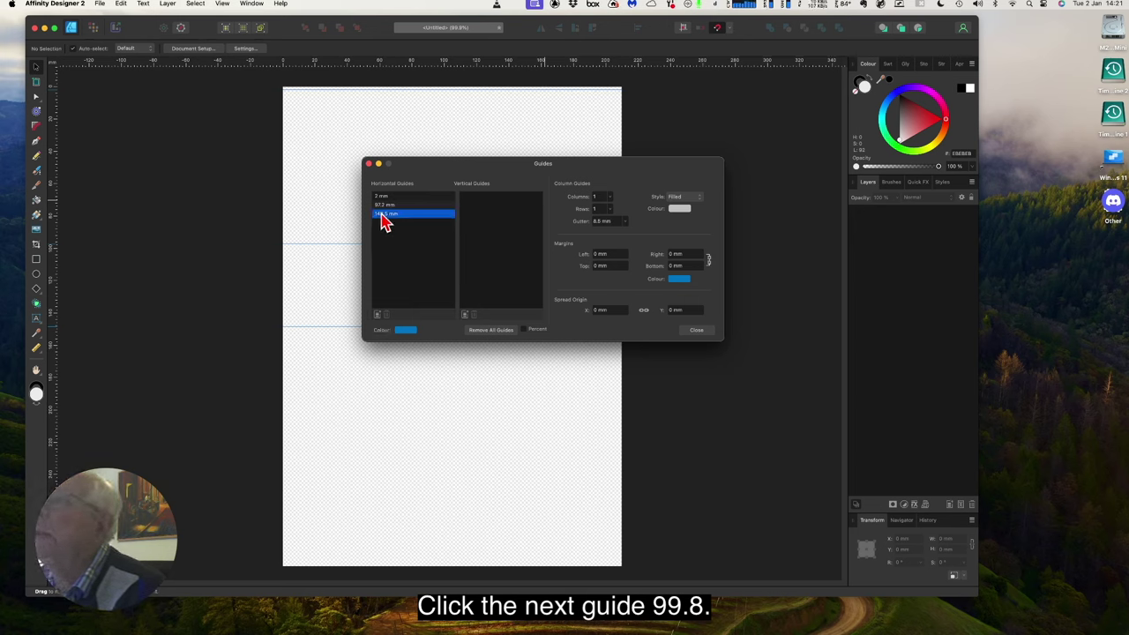
pyautogui.click(383, 215)
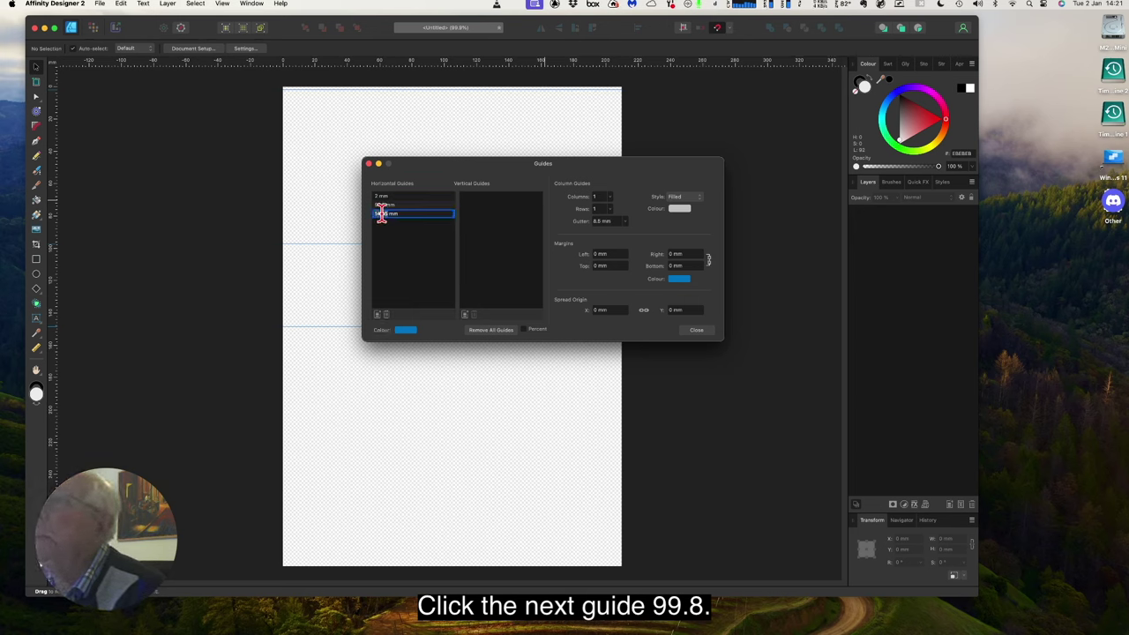
pyautogui.write('99.')
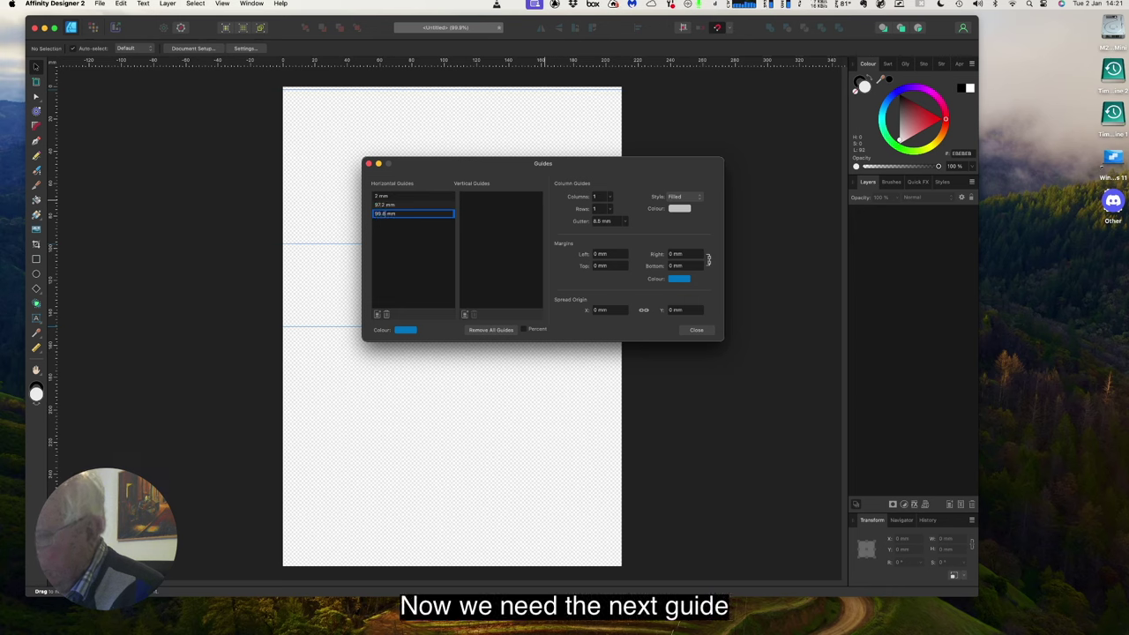
pyautogui.press('Return')
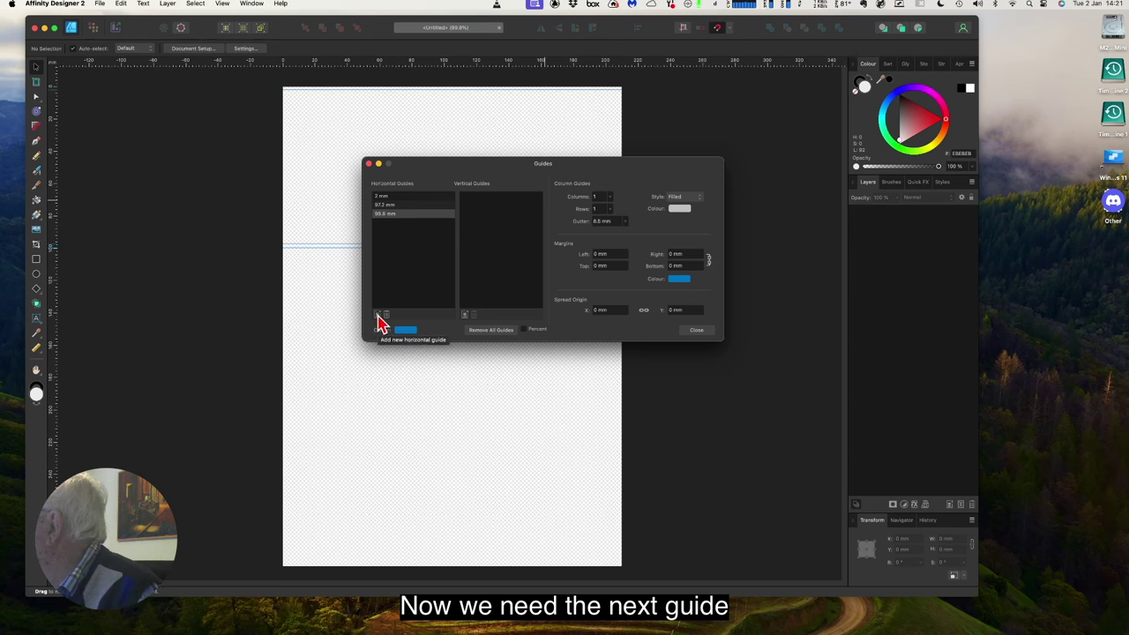
pyautogui.click(379, 319)
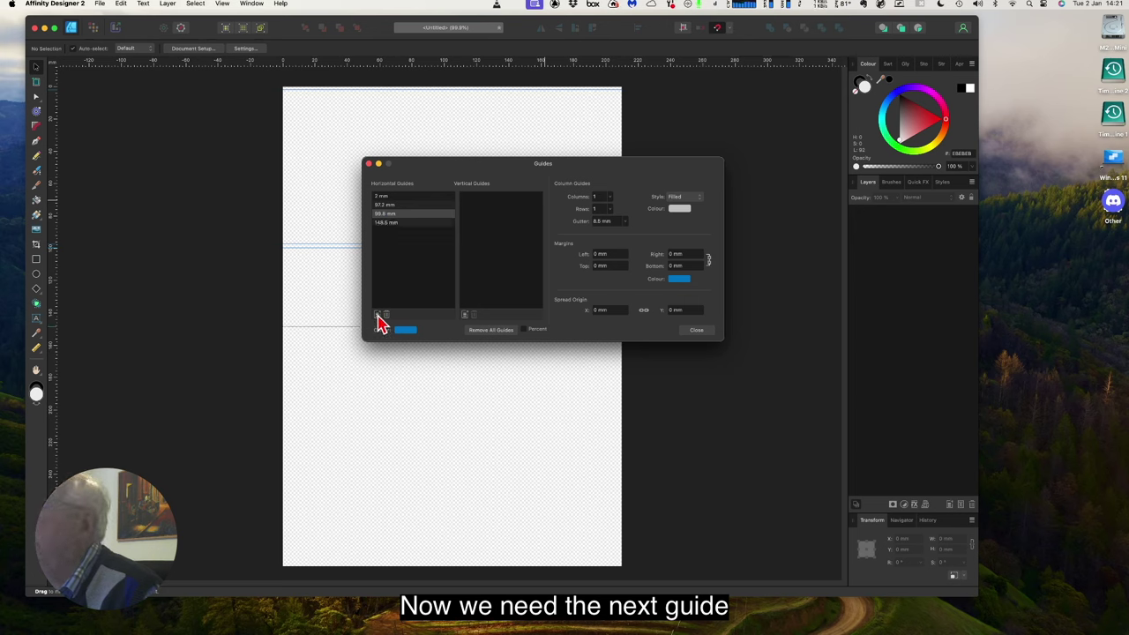
pyautogui.click(381, 225)
pyautogui.doubleClick(380, 222)
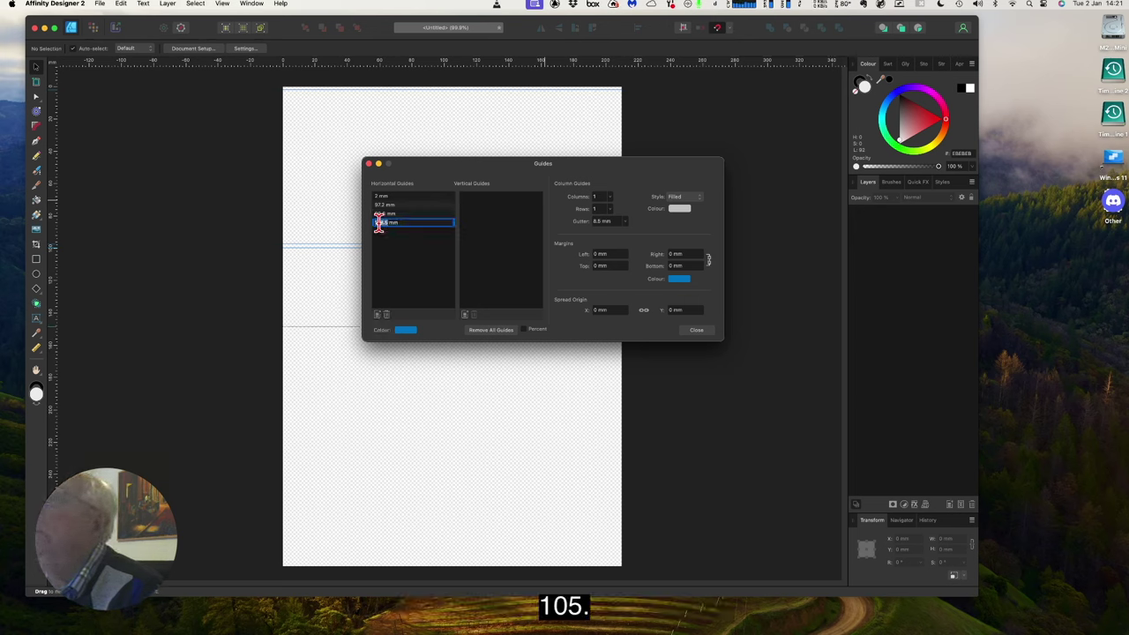
pyautogui.write('1')
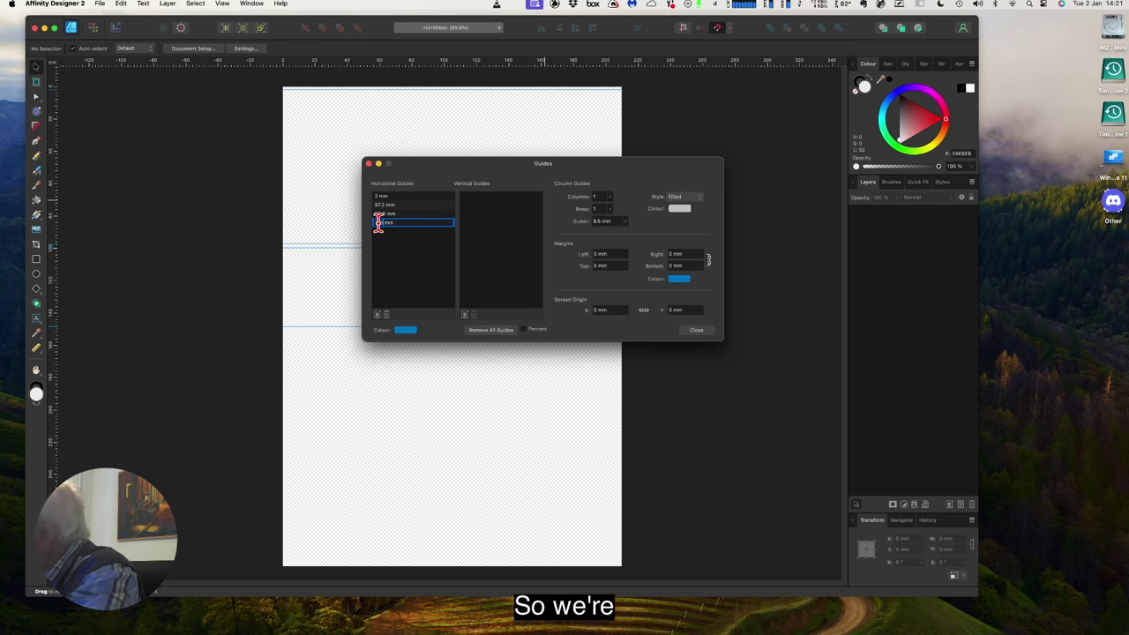
pyautogui.write('0')
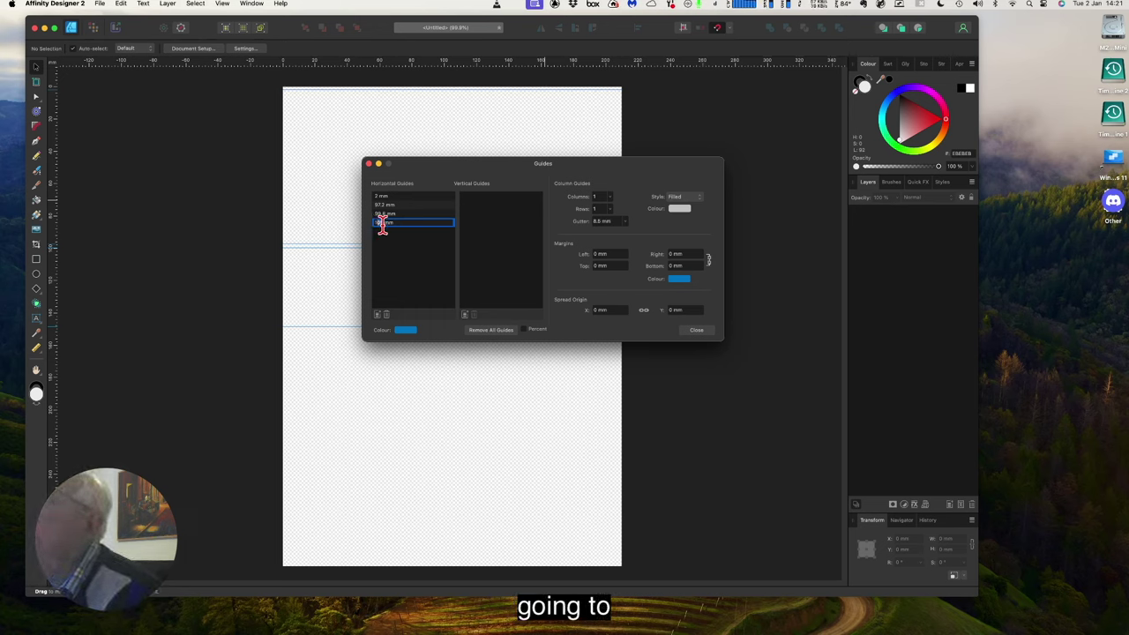
pyautogui.write('095')
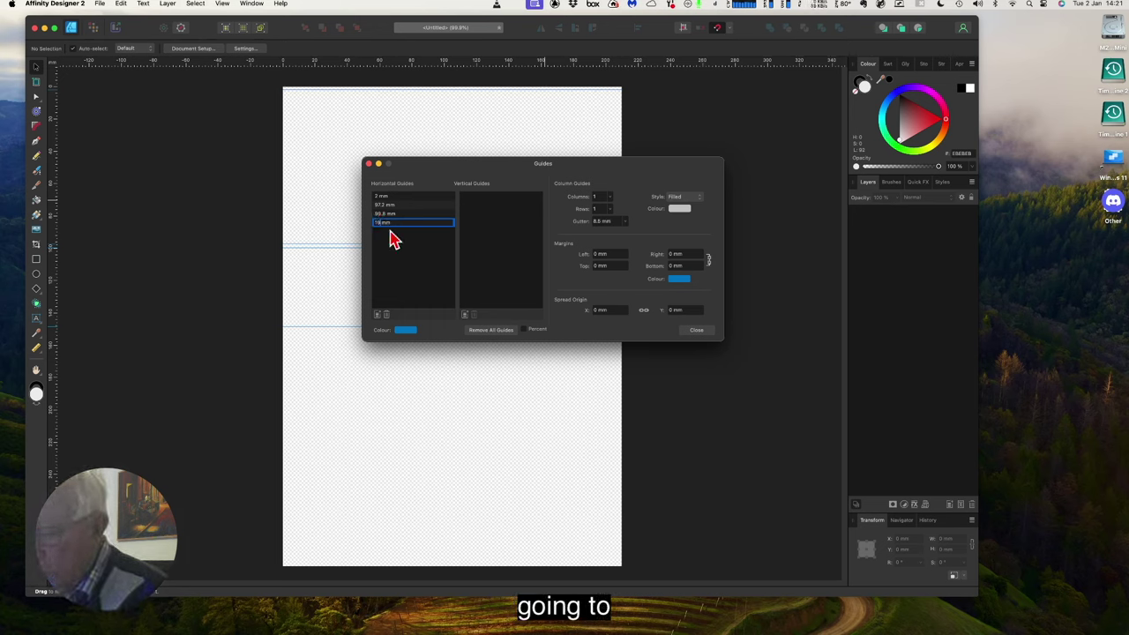
pyautogui.press('Return')
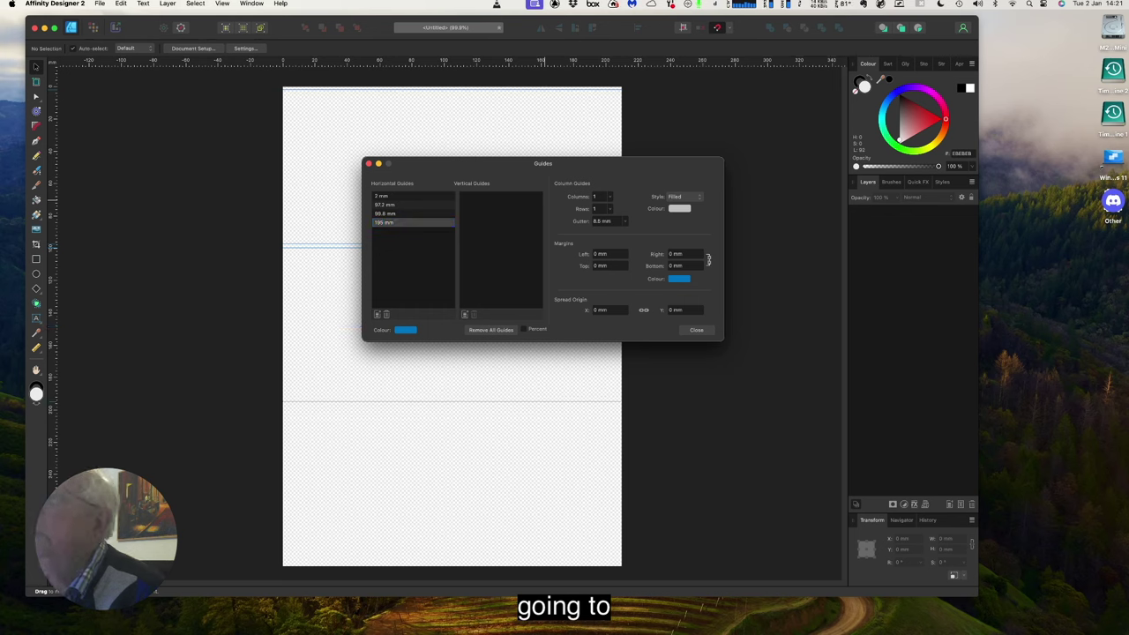
# Step: Add horizontal guides at 197.7 mm and 292.6 mm, plus a vertical guide at 105 mm
pyautogui.click(377, 316)
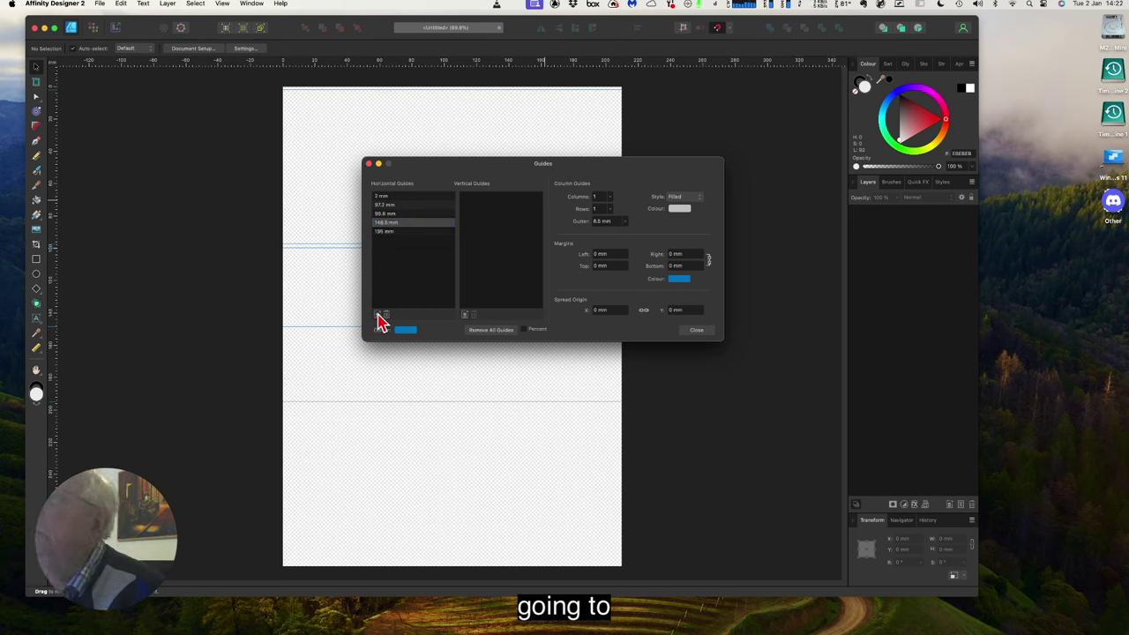
pyautogui.doubleClick(381, 221)
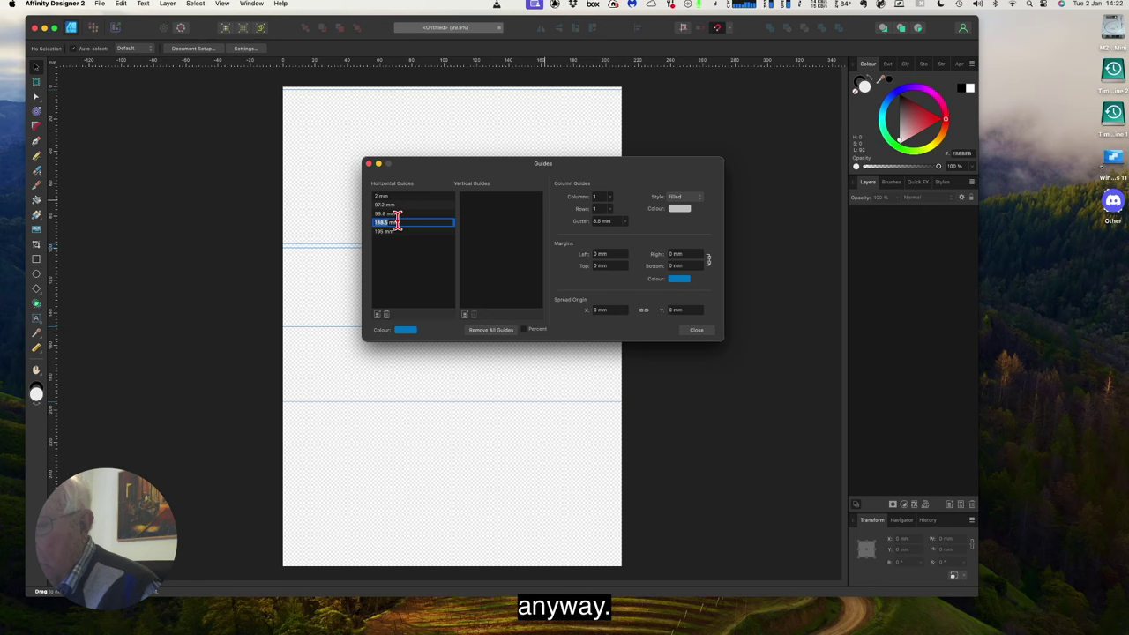
pyautogui.write('1')
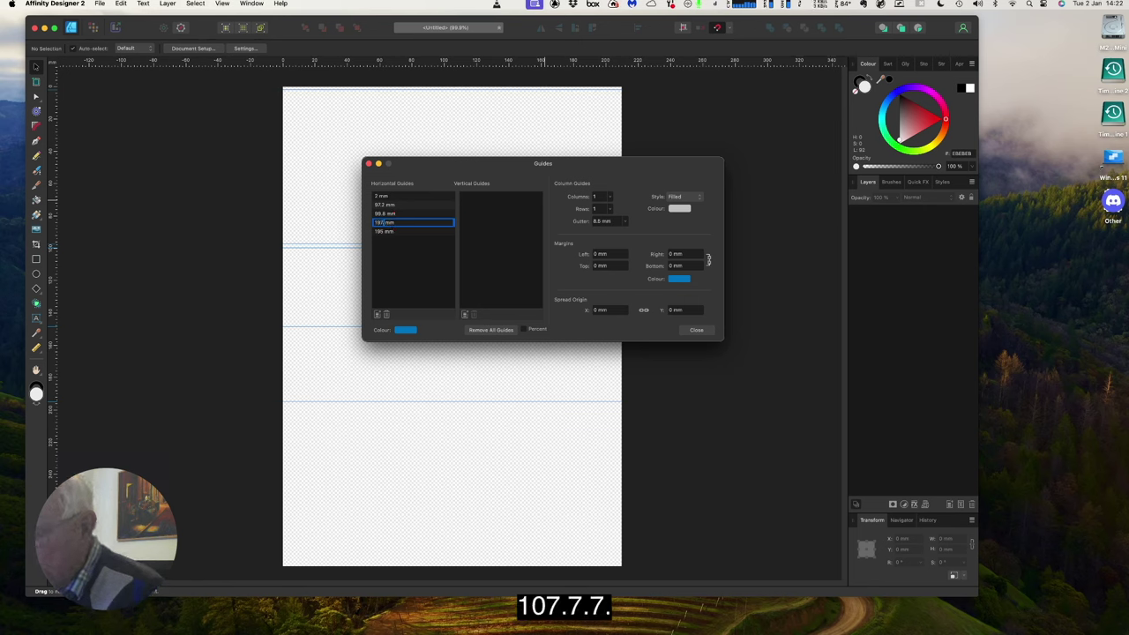
pyautogui.write('07.7')
pyautogui.press('Return')
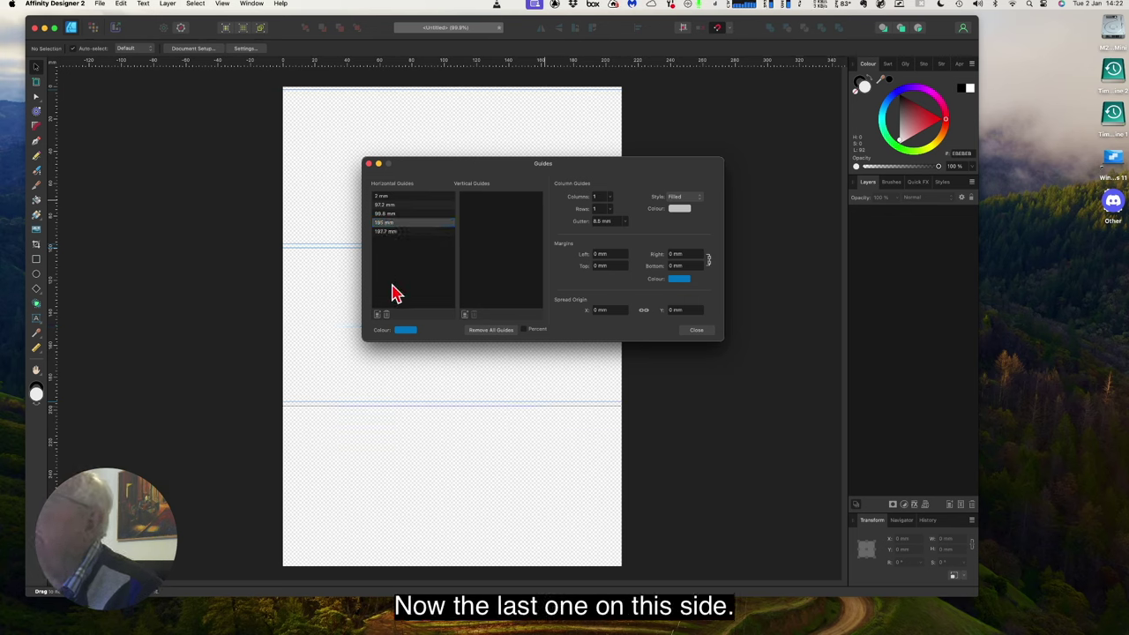
pyautogui.click(377, 314)
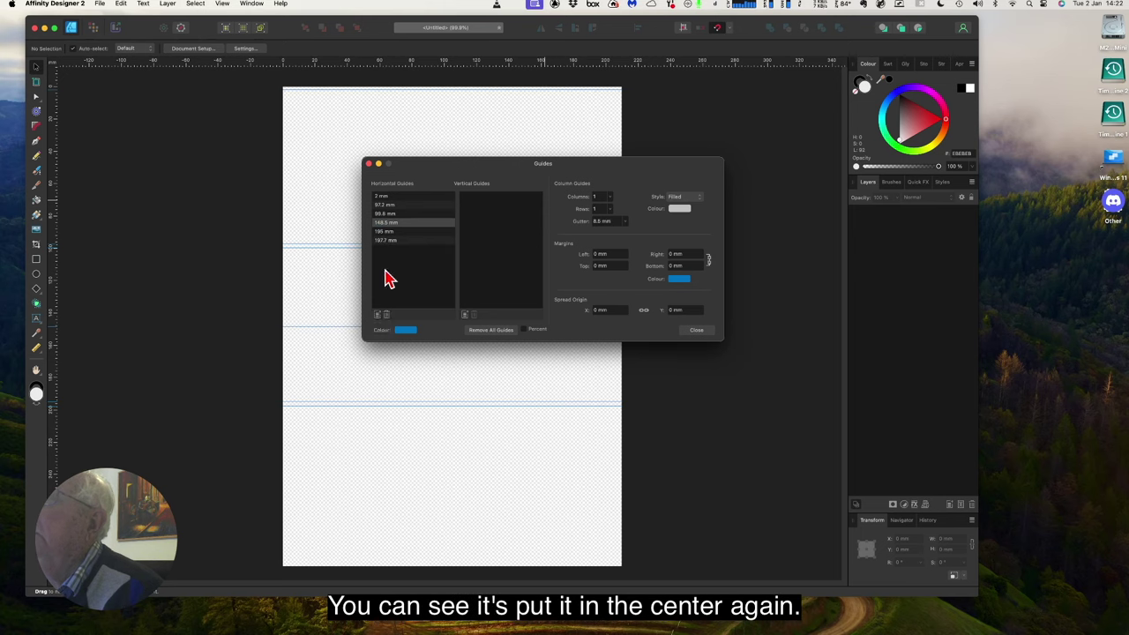
pyautogui.doubleClick(381, 221)
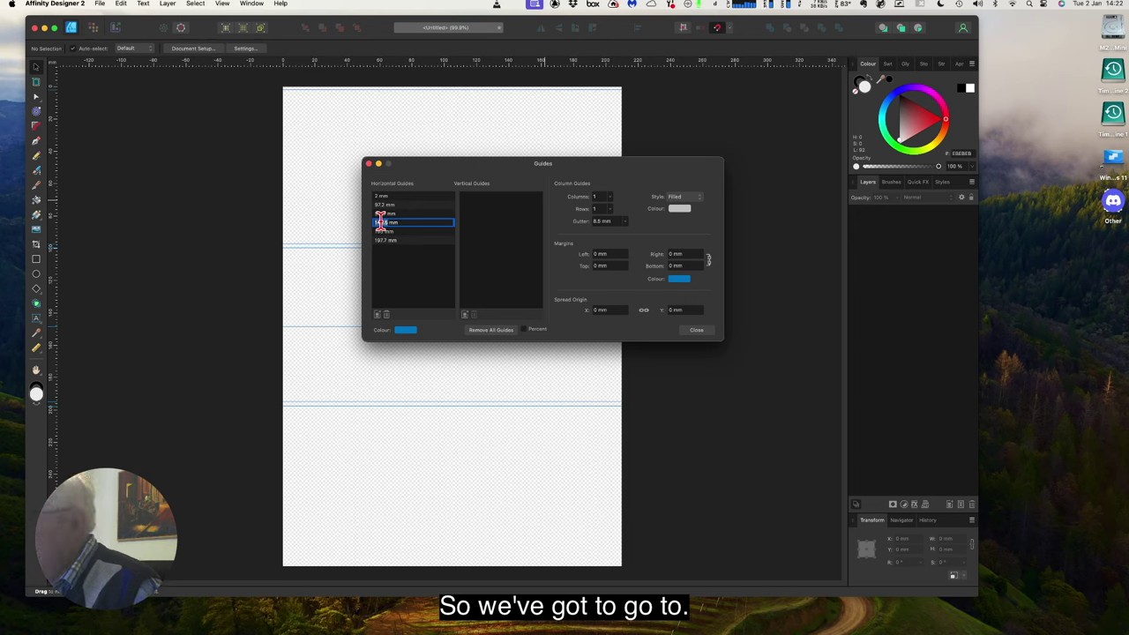
pyautogui.write('192.6')
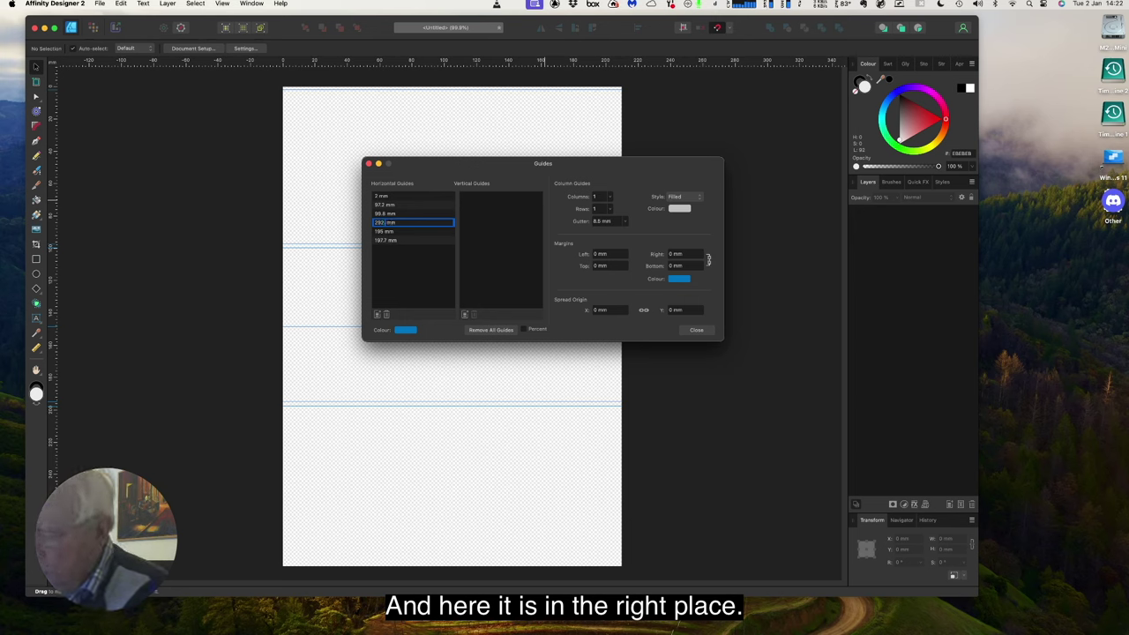
pyautogui.press('Return')
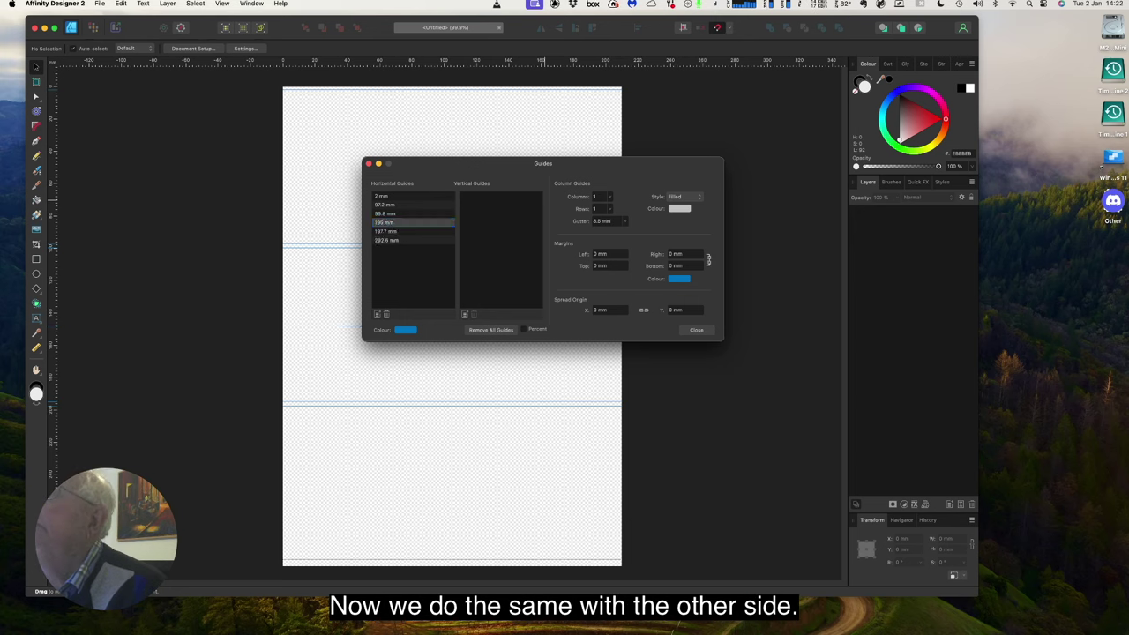
pyautogui.click(465, 315)
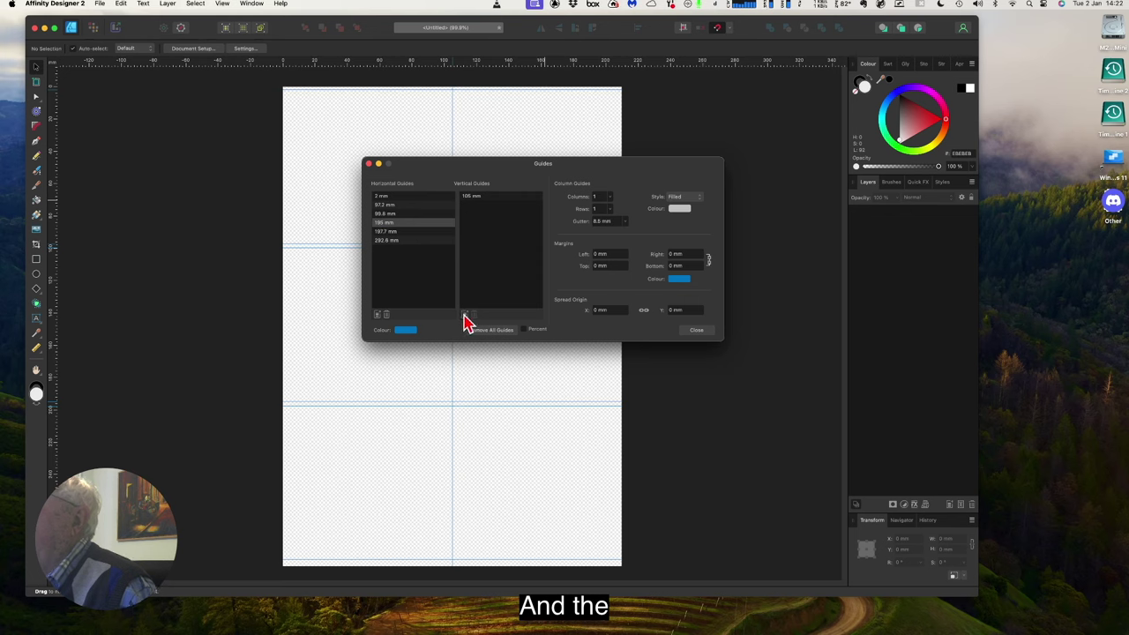
# Step: Add a second vertical guide and set it to 40.9 mm
pyautogui.click(464, 314)
pyautogui.click(469, 206)
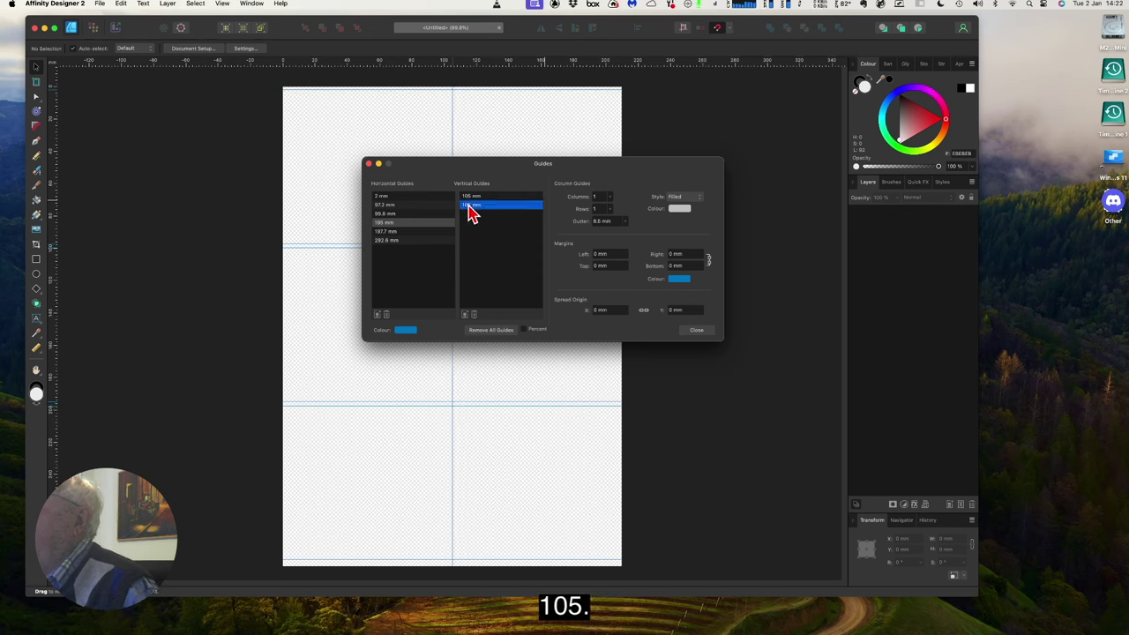
pyautogui.click(466, 205)
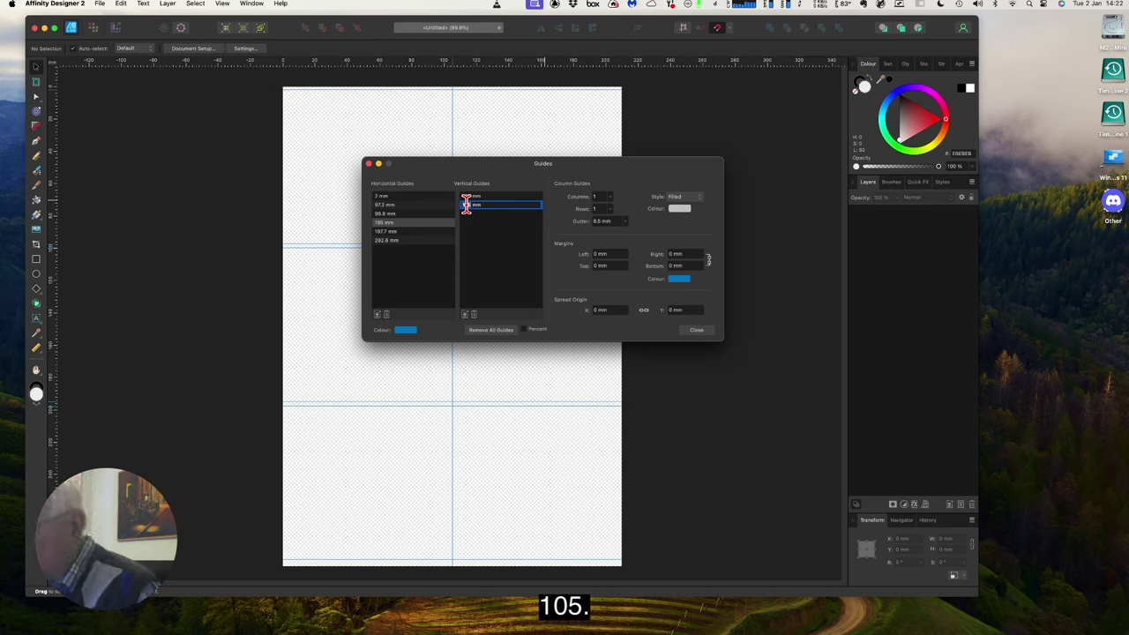
pyautogui.write('40.9')
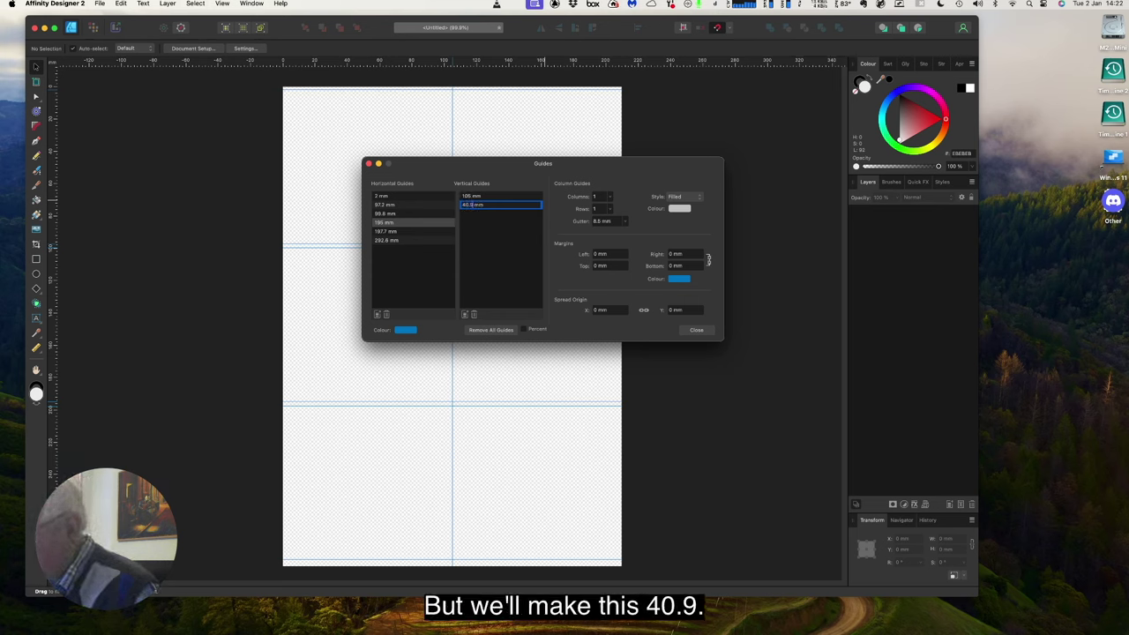
pyautogui.press('Return')
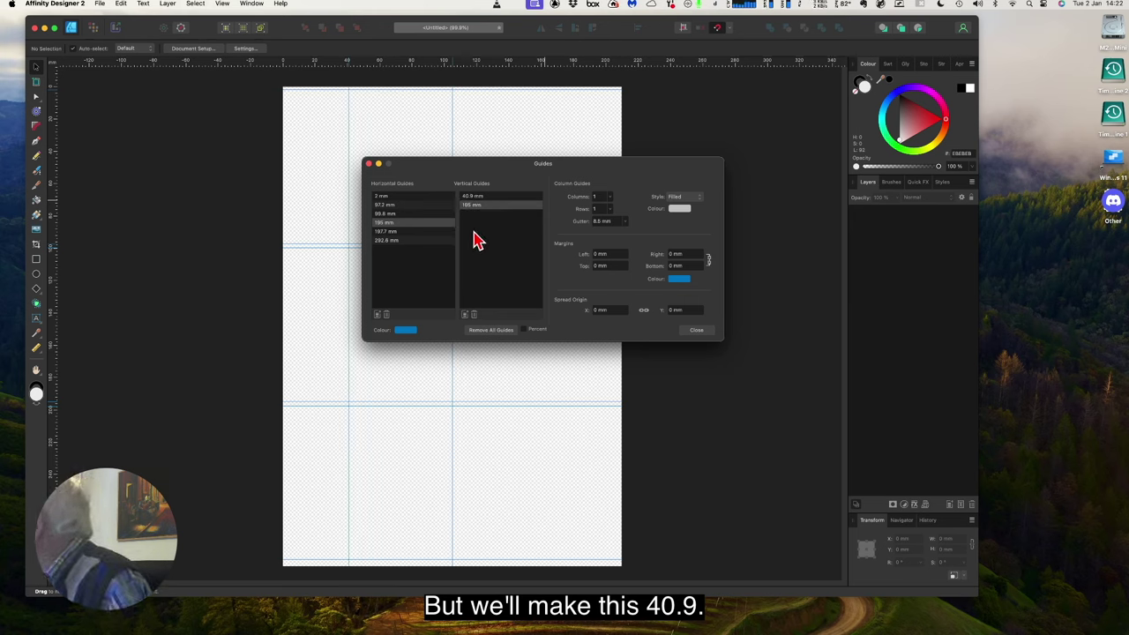
# Step: Add a third vertical guide at 166.4 mm and set the column gutter to 0 mm
pyautogui.click(467, 313)
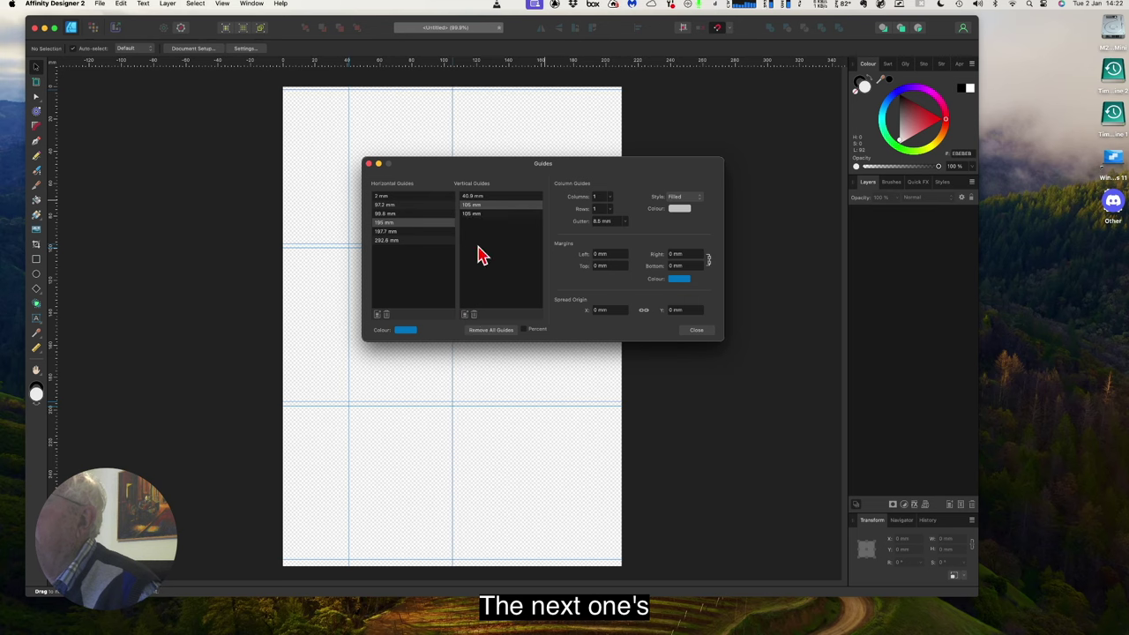
pyautogui.click(465, 215)
pyautogui.click(465, 215)
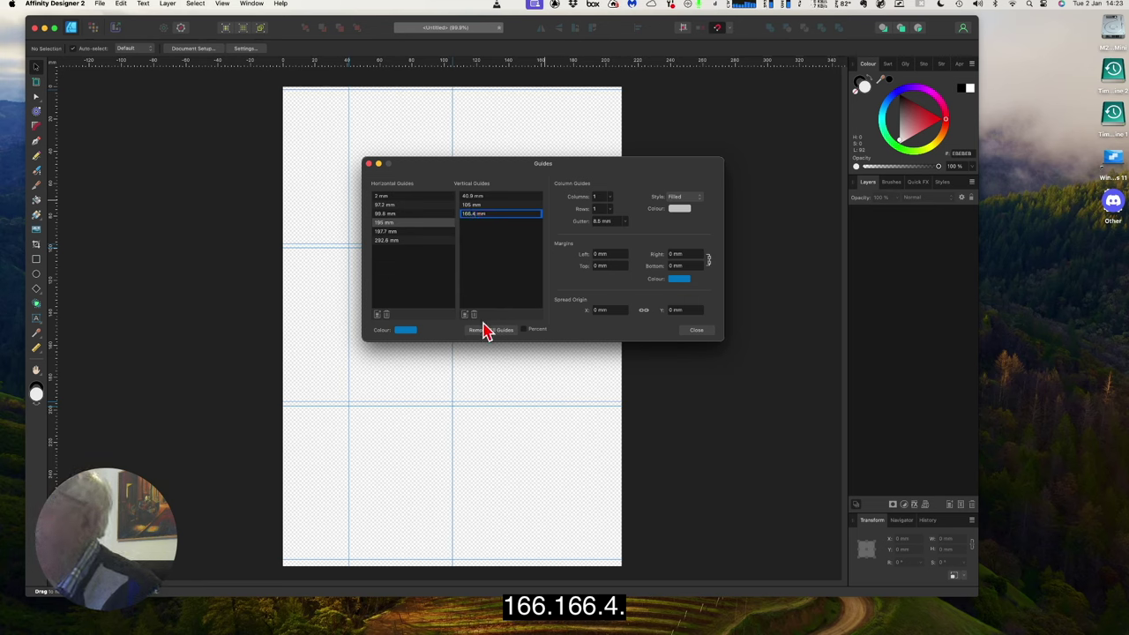
pyautogui.press('Return')
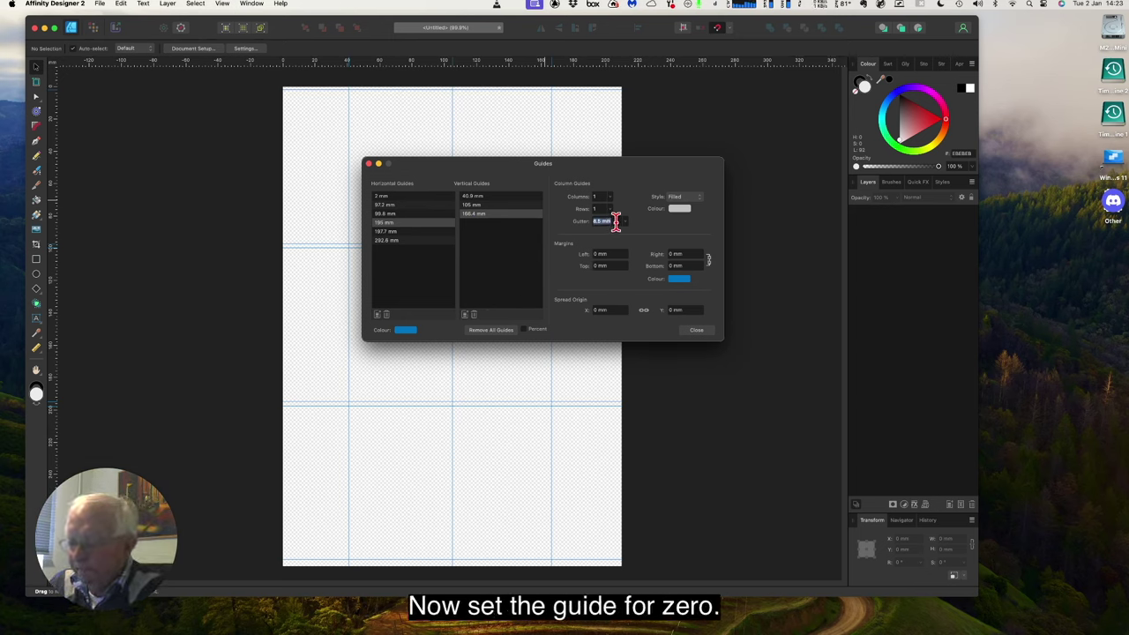
pyautogui.write('0')
pyautogui.press('Return')
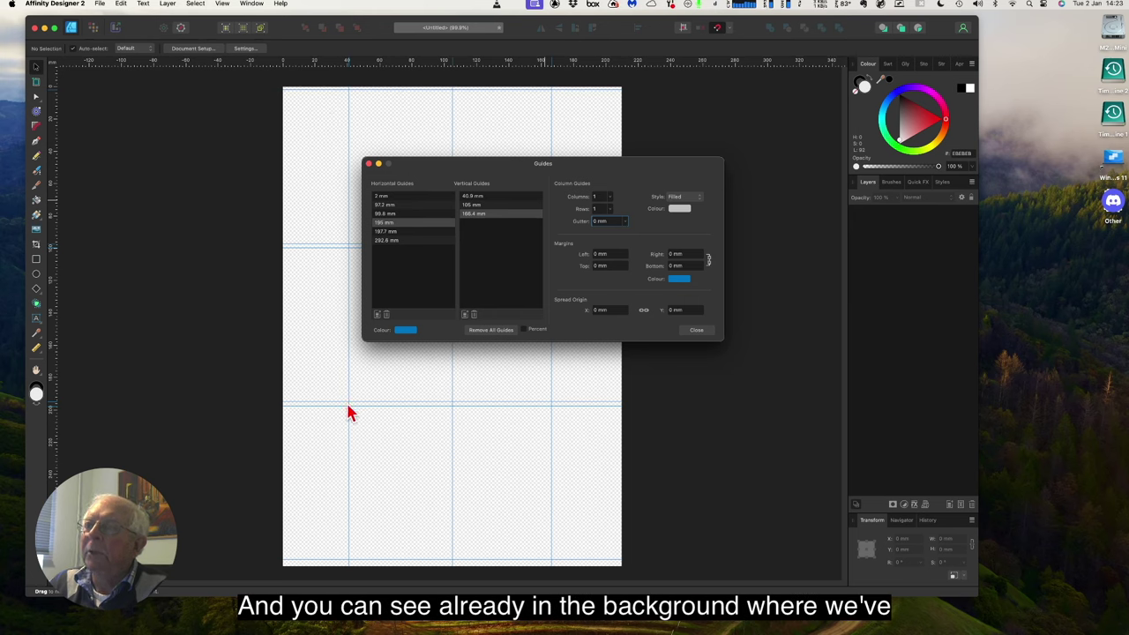
# Step: Close the Guides dialog and lock the guides with View > Lock Guides
pyautogui.click(696, 331)
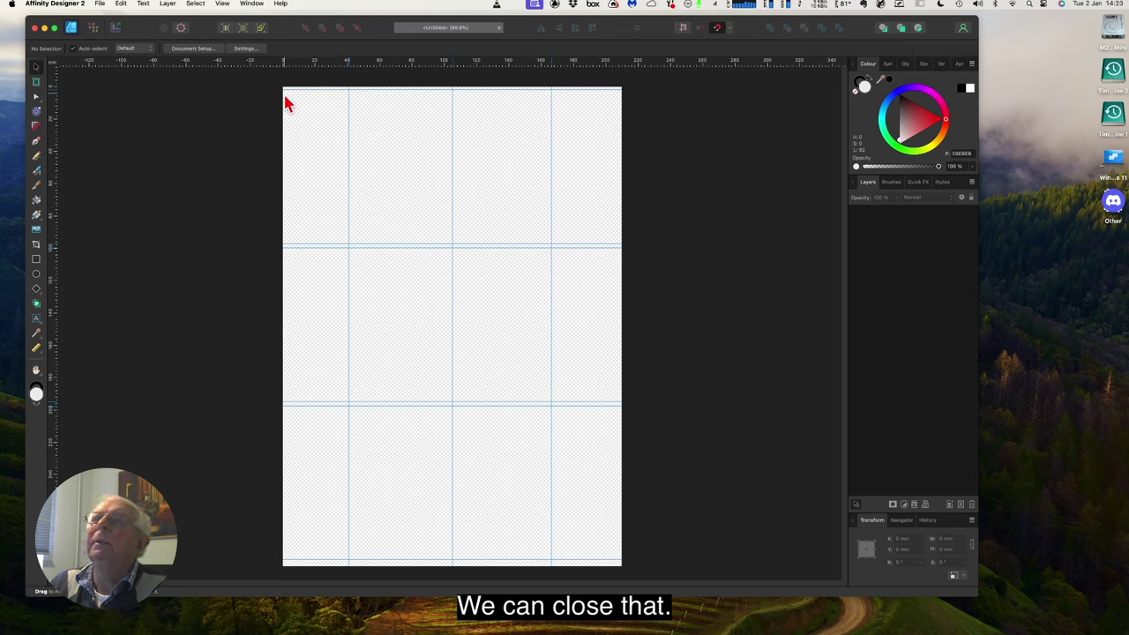
pyautogui.click(222, 6)
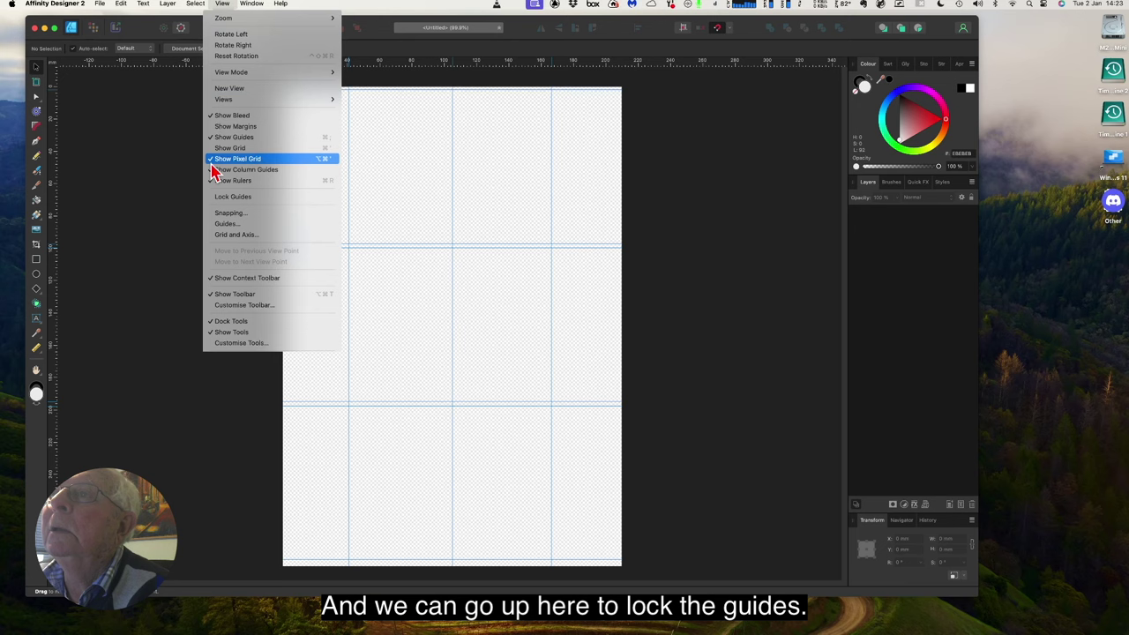
pyautogui.click(214, 205)
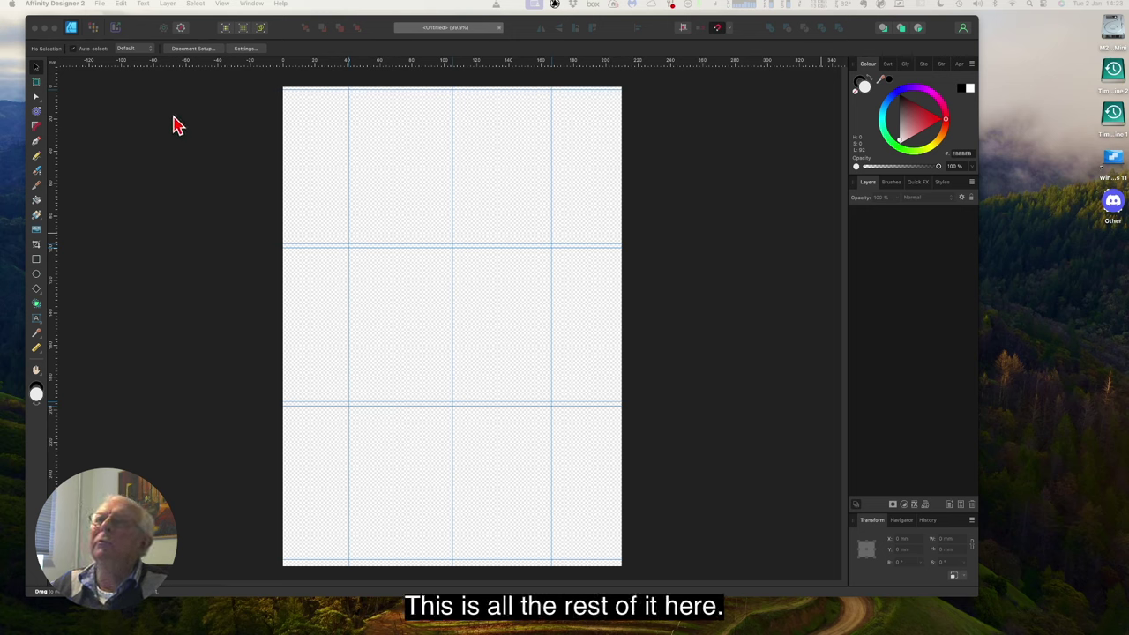
pyautogui.click(177, 125)
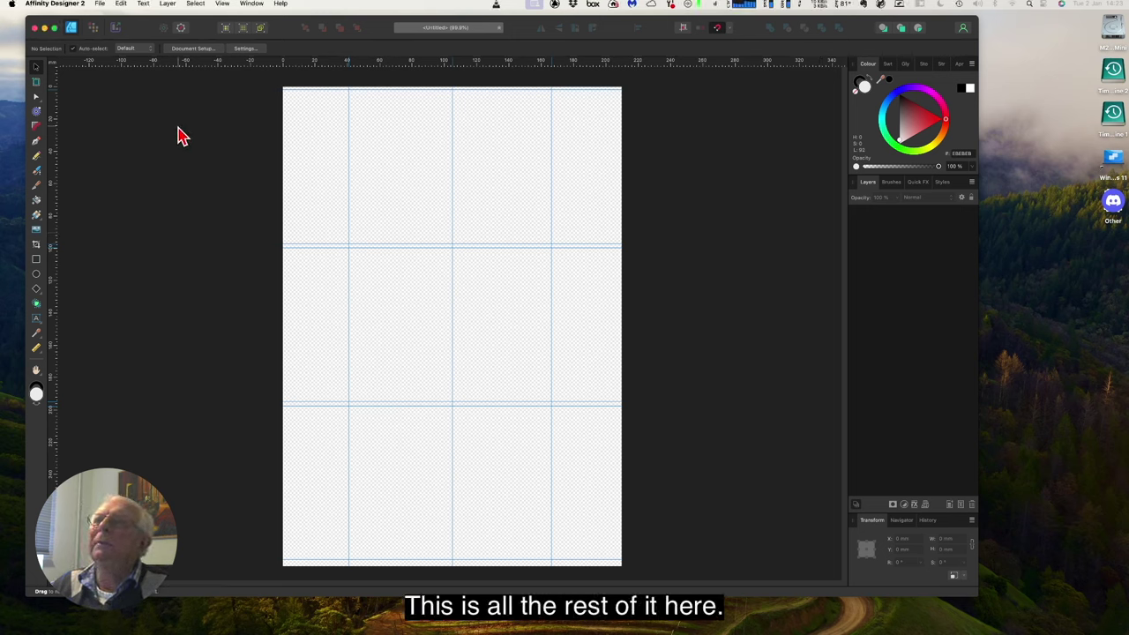
# Step: Place 76.png from the Mug template folder in Downloads
pyautogui.click(100, 5)
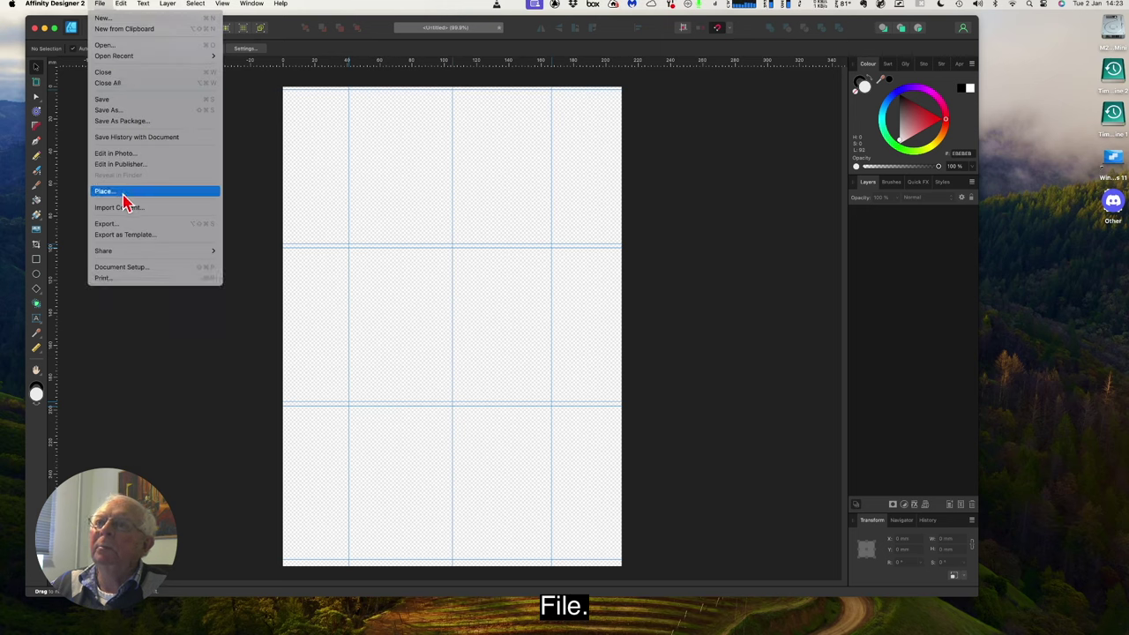
pyautogui.click(124, 194)
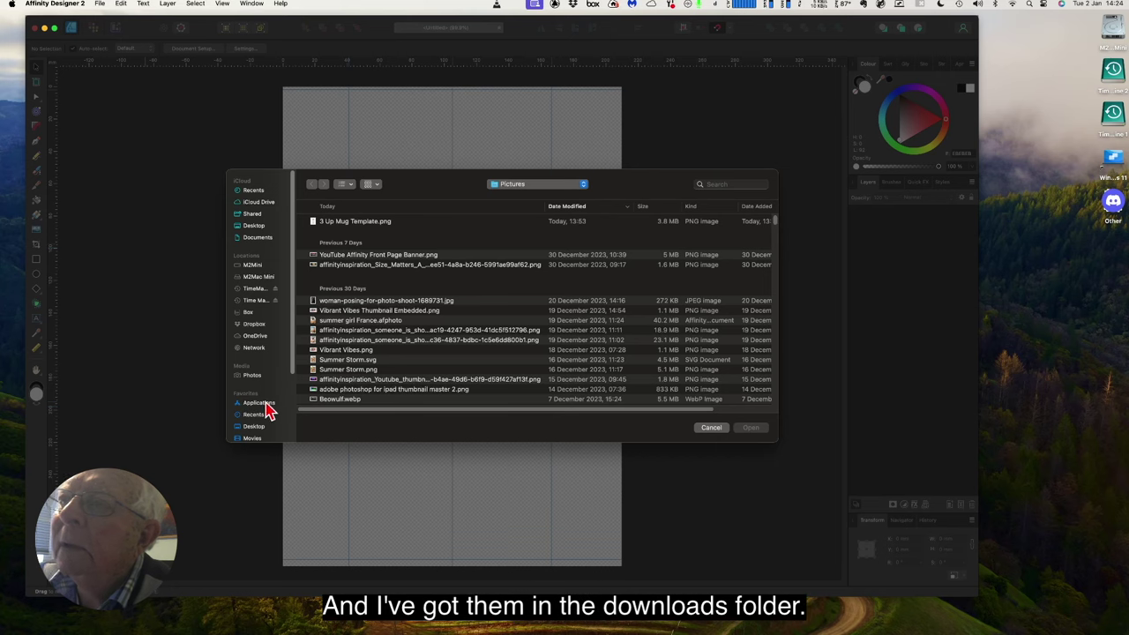
pyautogui.scroll(-3, 265, 414)
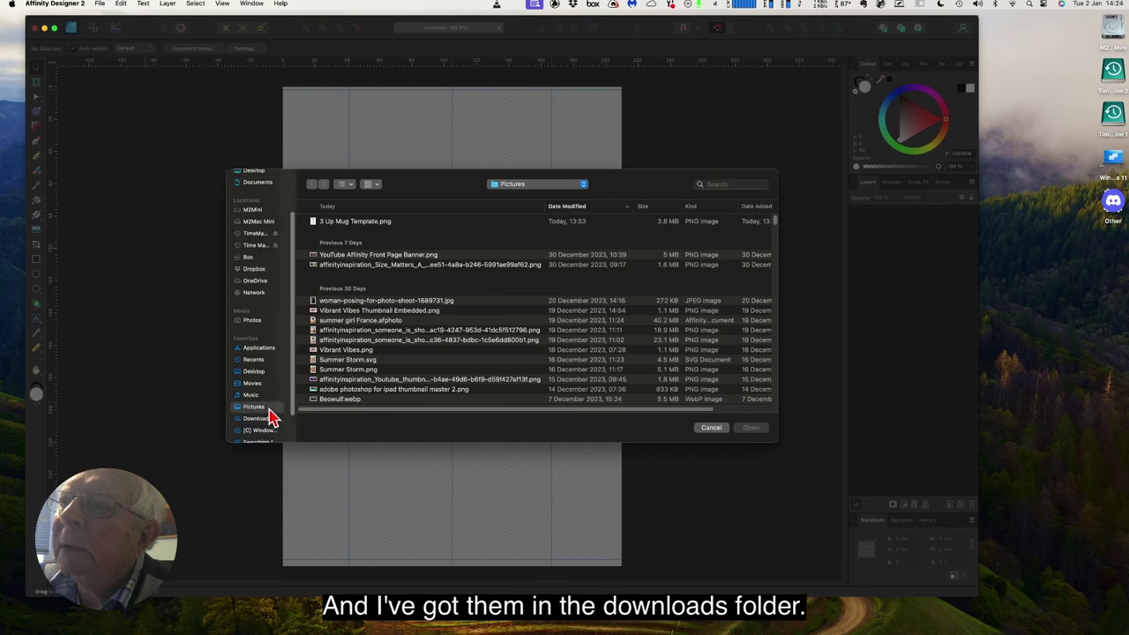
pyautogui.scroll(2, 263, 392)
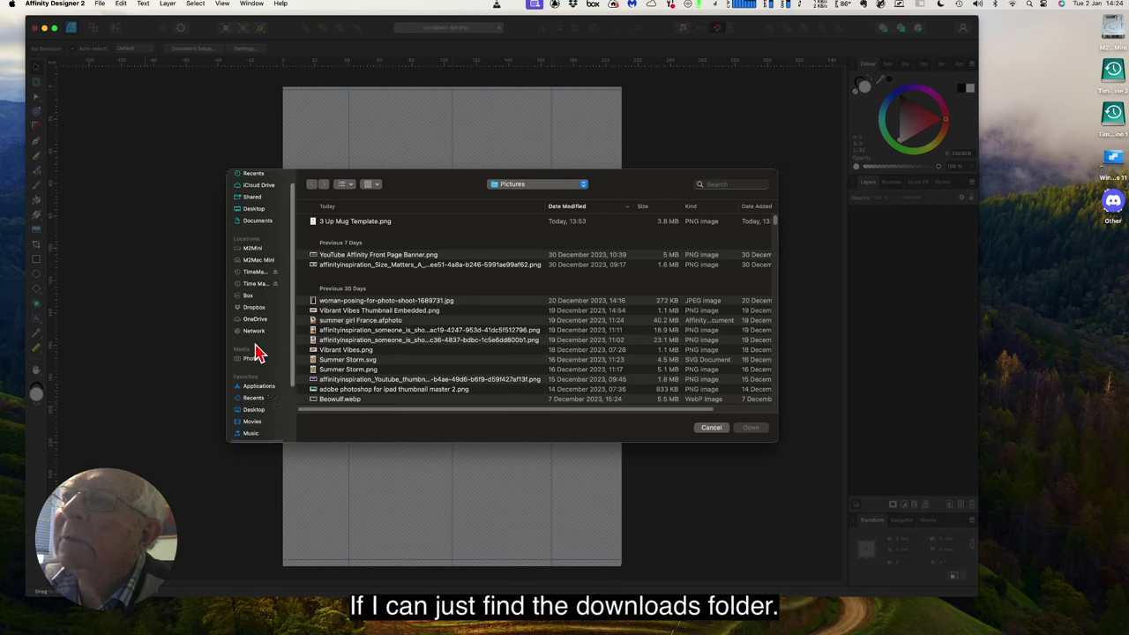
pyautogui.scroll(1, 256, 351)
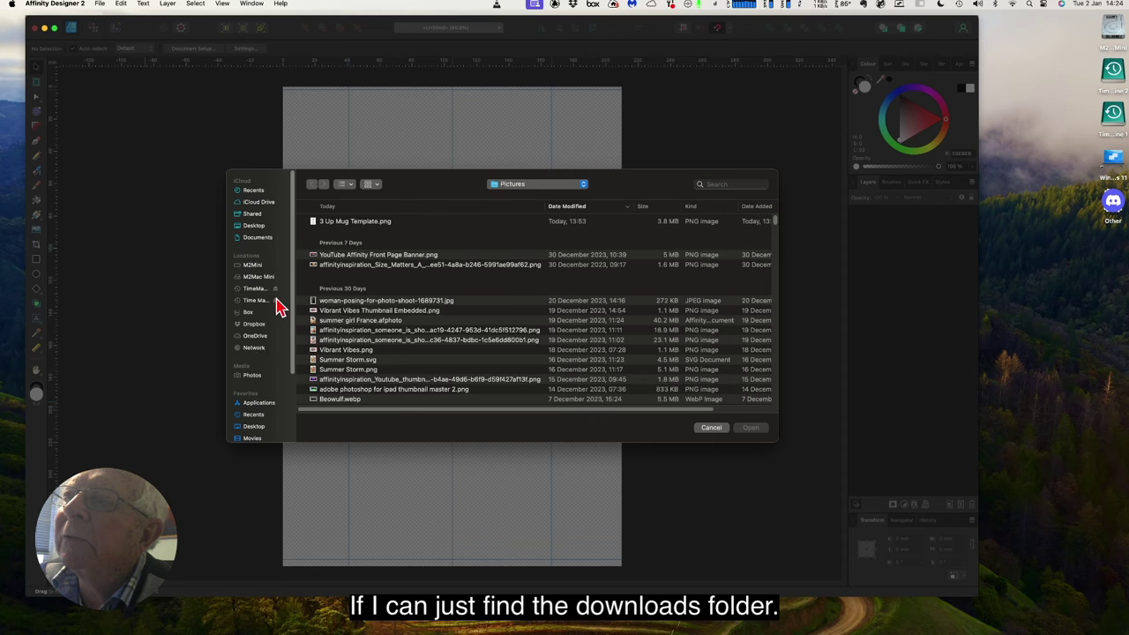
pyautogui.moveTo(292, 322); pyautogui.dragTo(293, 401)
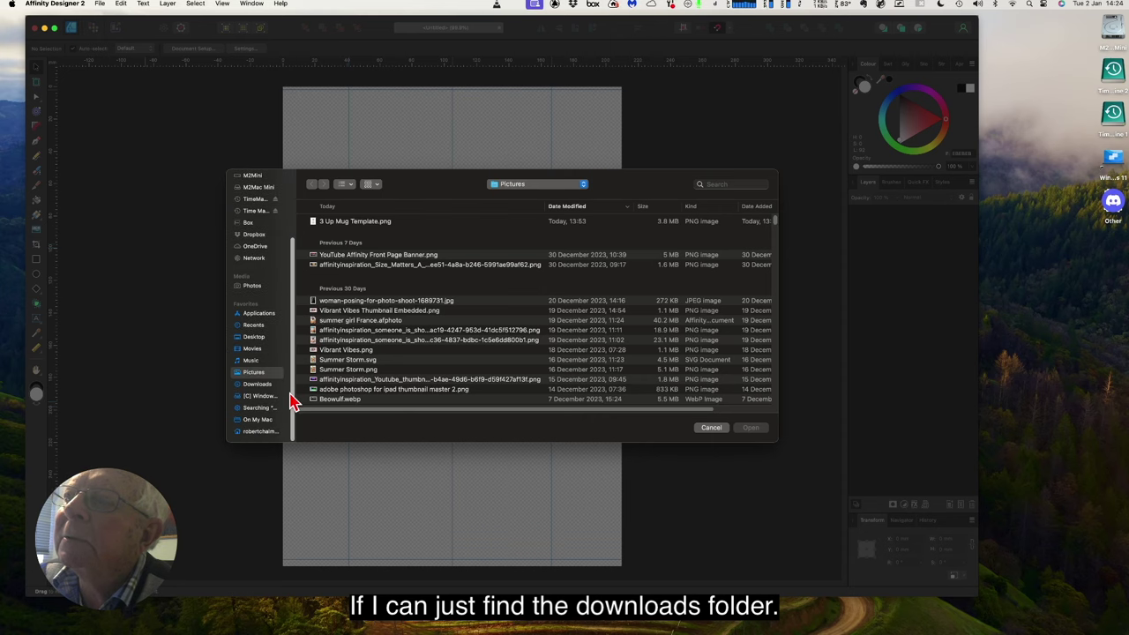
pyautogui.click(261, 386)
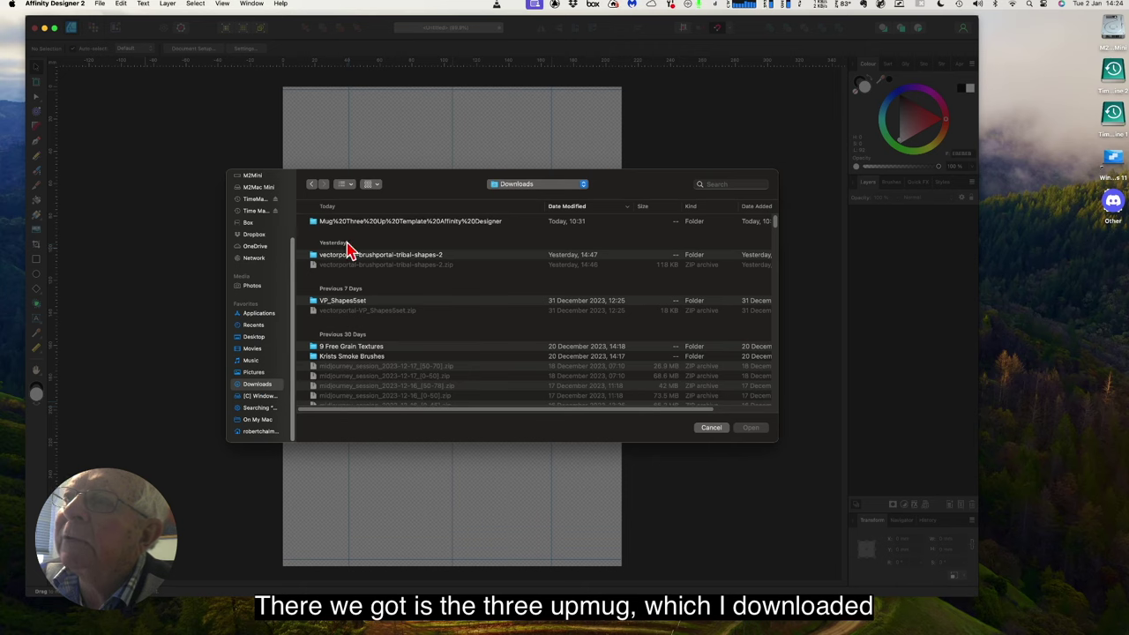
pyautogui.doubleClick(316, 222)
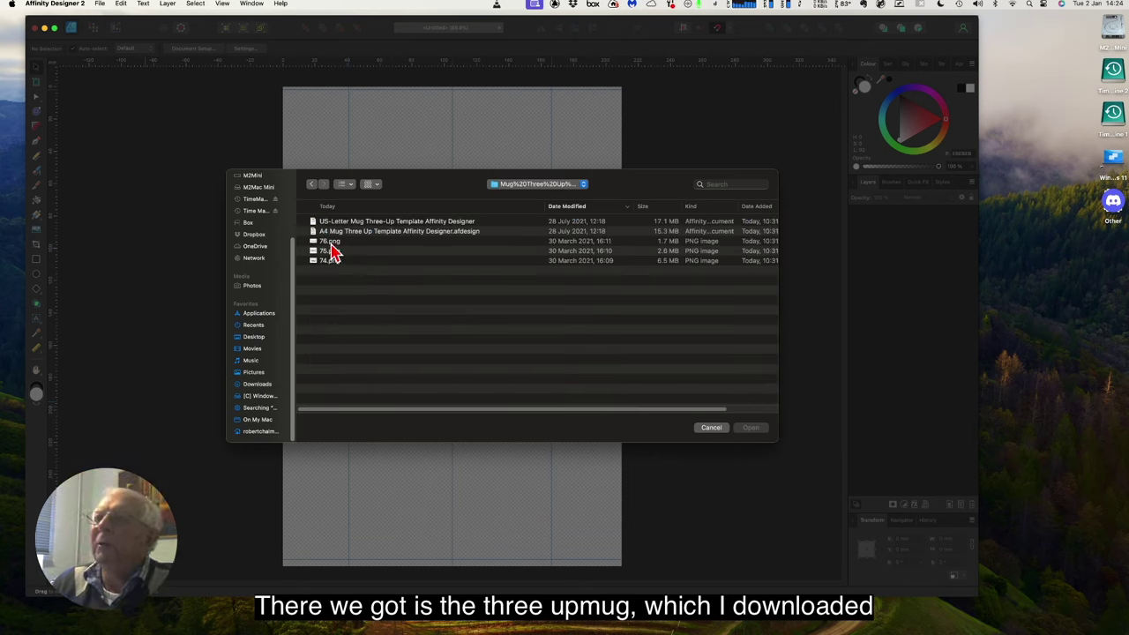
pyautogui.click(331, 243)
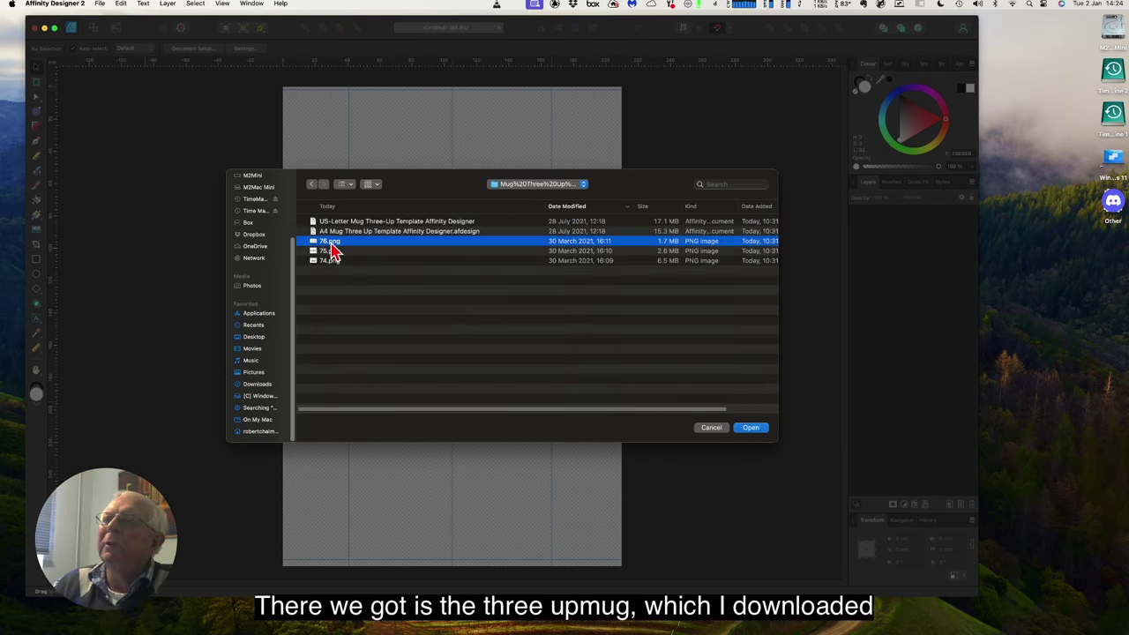
pyautogui.click(750, 429)
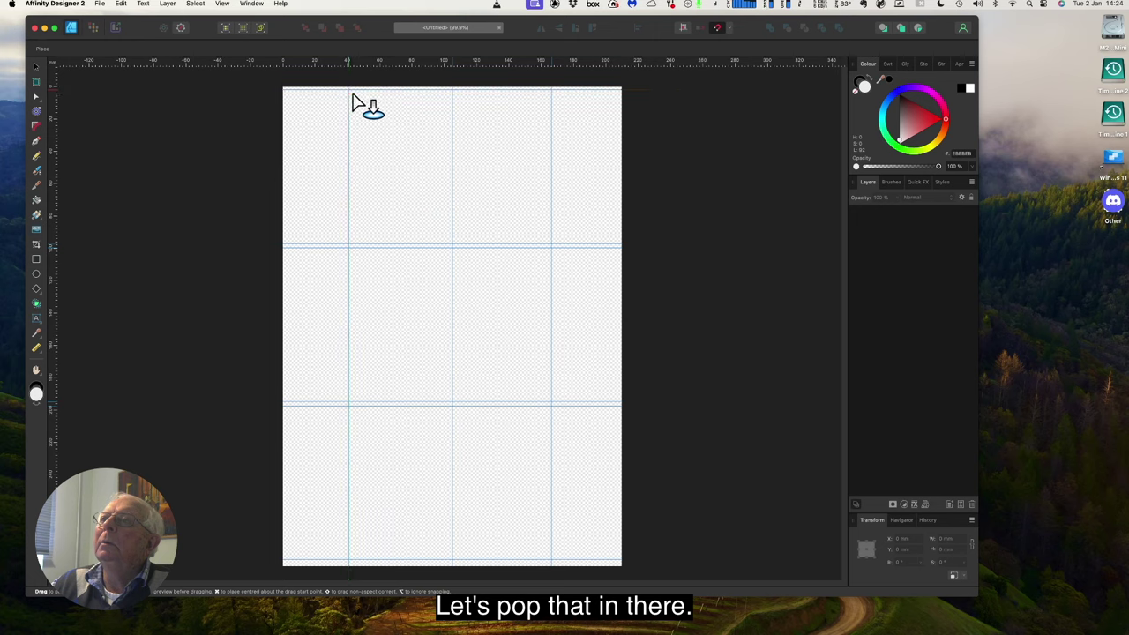
# Step: Draw the 76.png dragonfly across the top cell, shift it down to about Y 16 mm, and deselect
pyautogui.moveTo(352, 98)
pyautogui.mouseDown()
pyautogui.moveTo(386, 121)
pyautogui.moveTo(512, 276)
pyautogui.mouseUp()
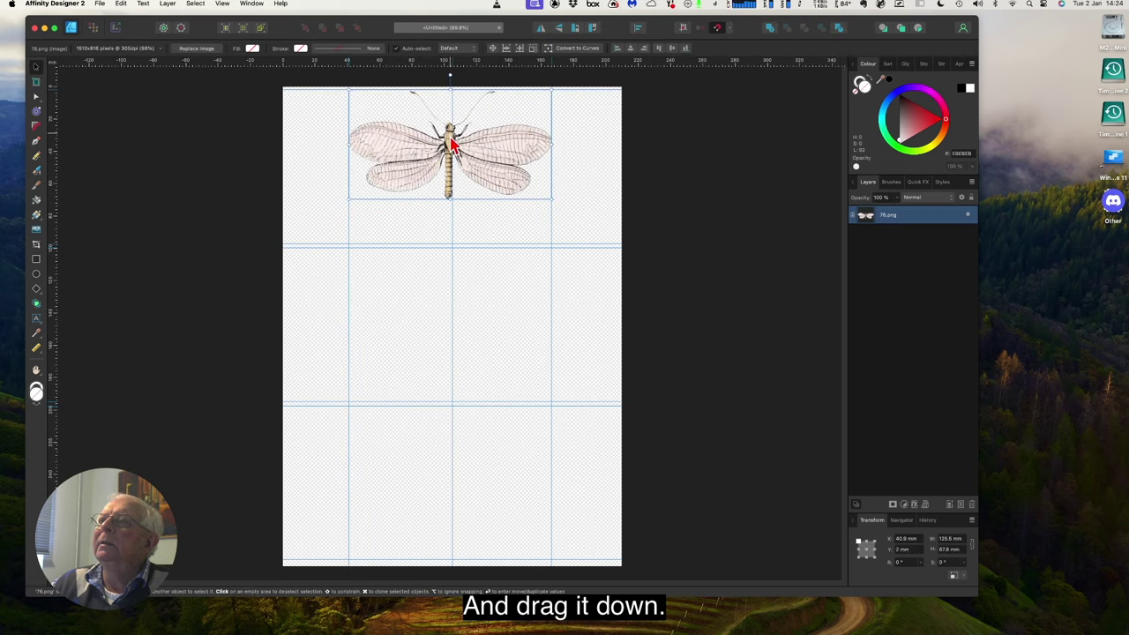
pyautogui.moveTo(450, 134); pyautogui.dragTo(452, 165)
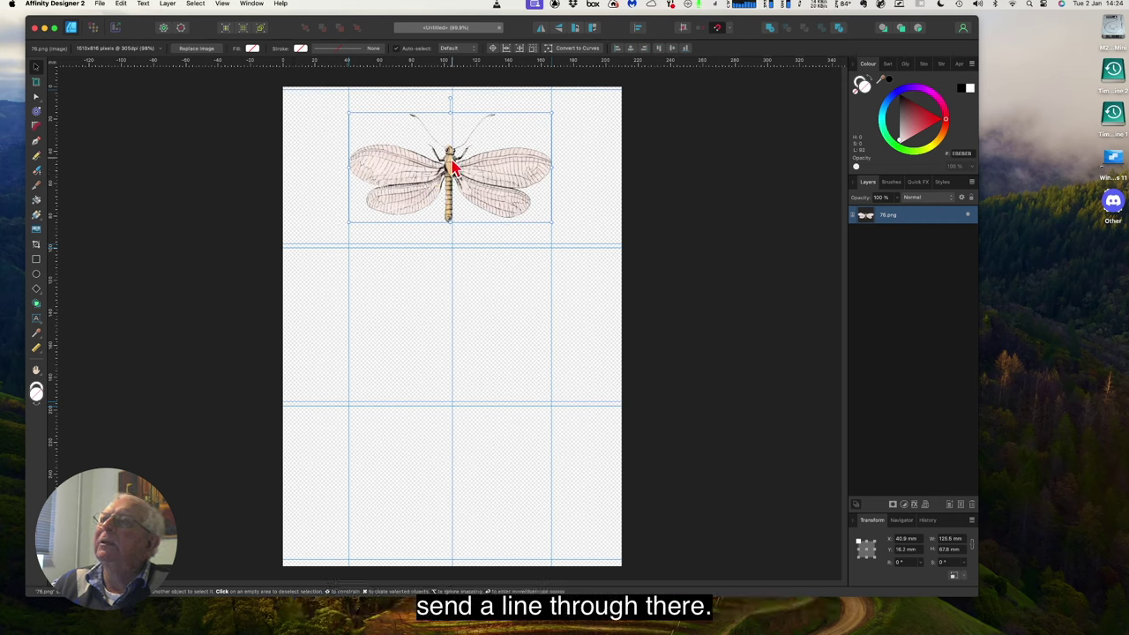
pyautogui.moveTo(452, 163); pyautogui.dragTo(453, 164)
pyautogui.click(399, 280)
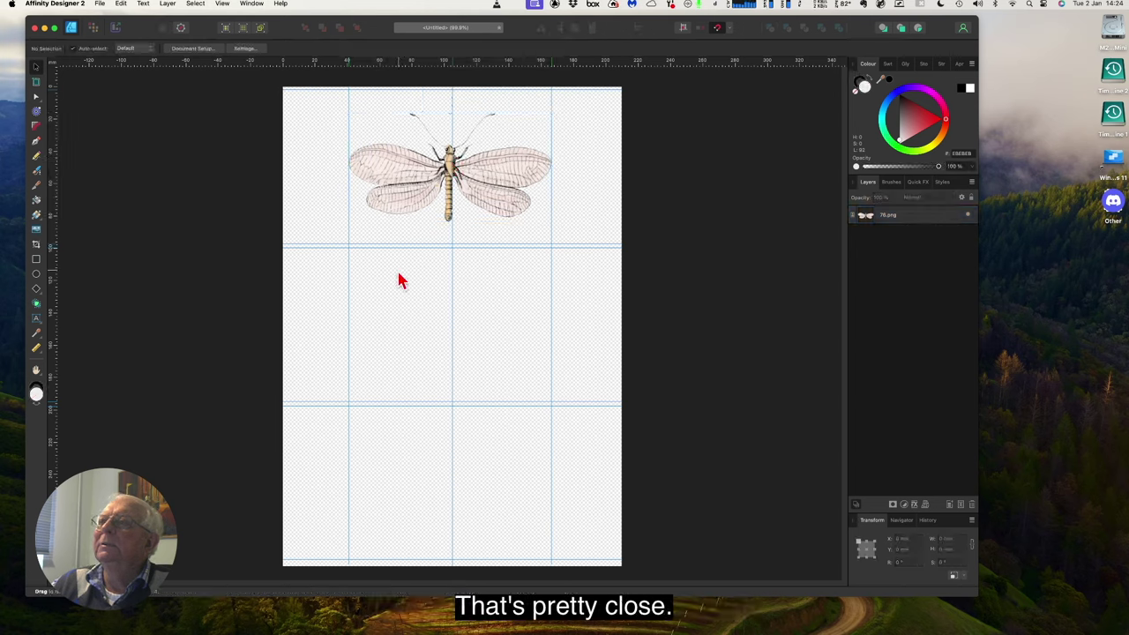
# Step: Place 75.png in the middle cell and stretch its right edge to the guide
pyautogui.click(99, 4)
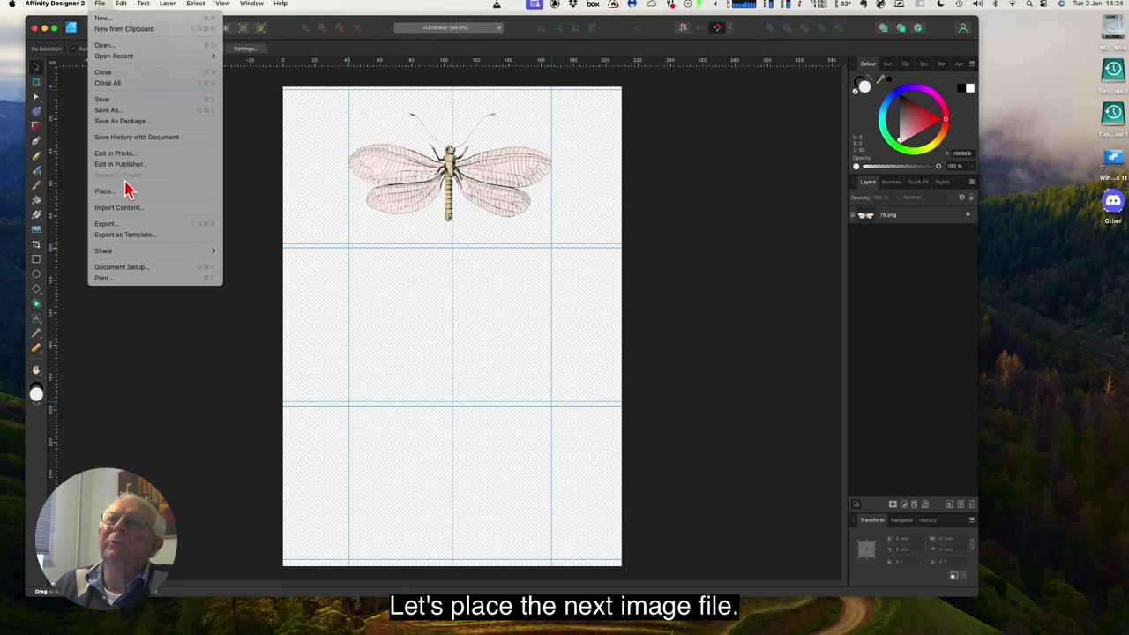
pyautogui.click(123, 193)
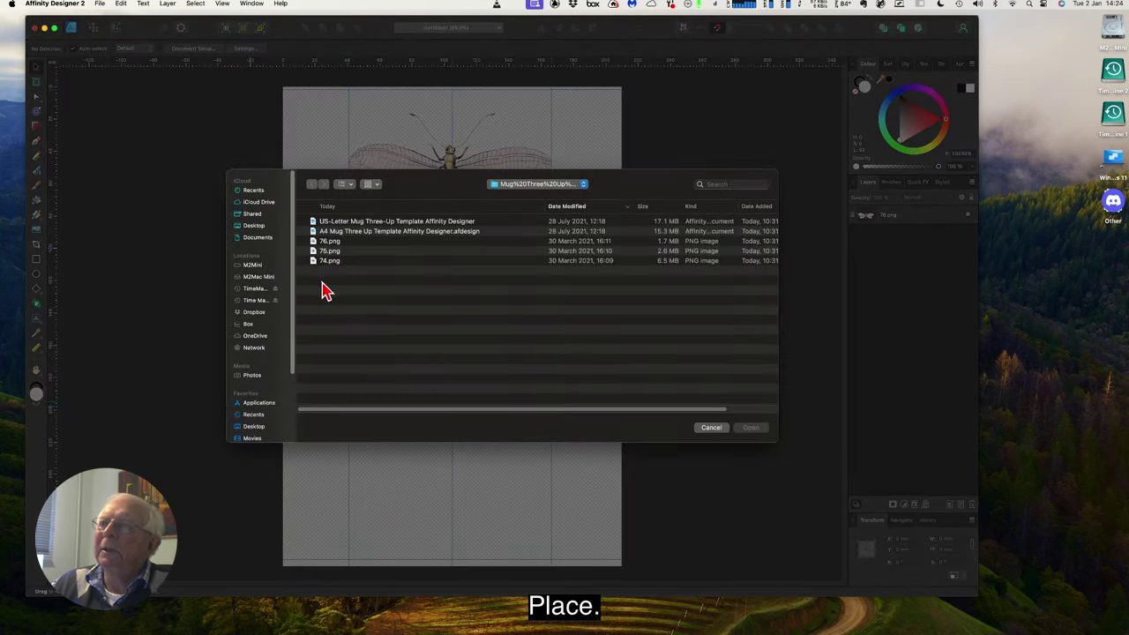
pyautogui.click(330, 251)
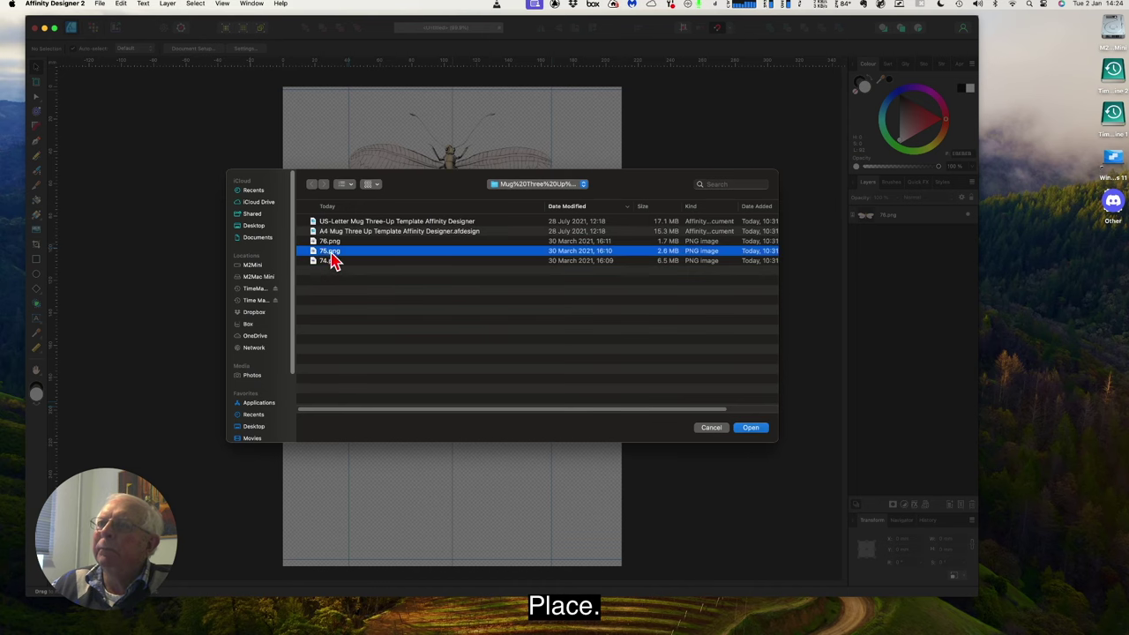
pyautogui.click(748, 429)
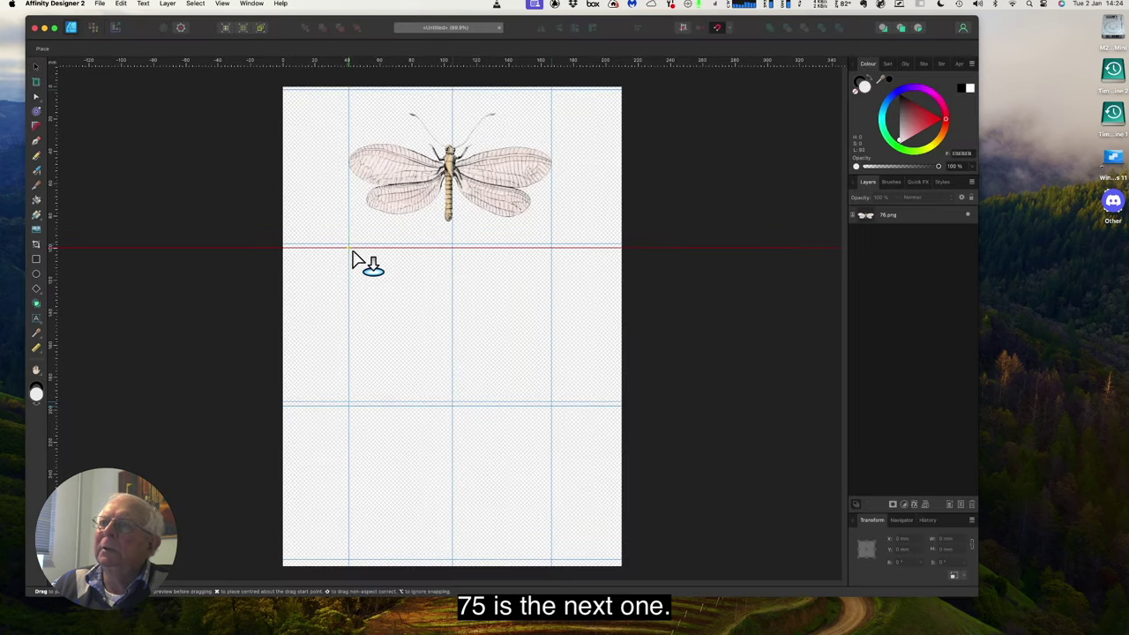
pyautogui.moveTo(351, 251); pyautogui.dragTo(546, 410)
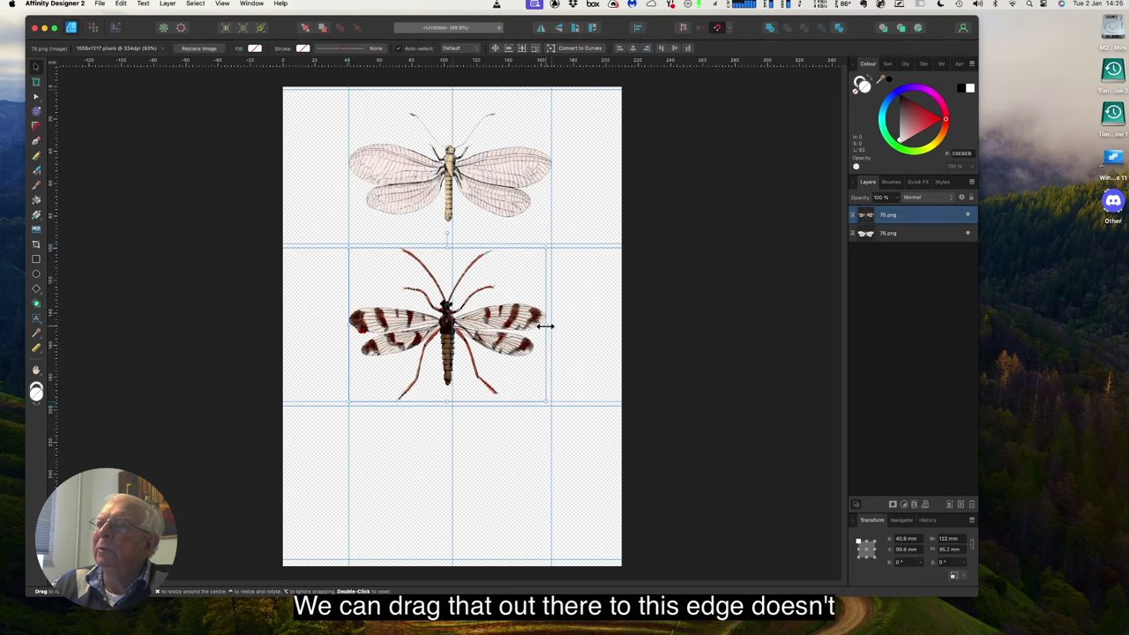
pyautogui.moveTo(546, 326); pyautogui.dragTo(552, 324)
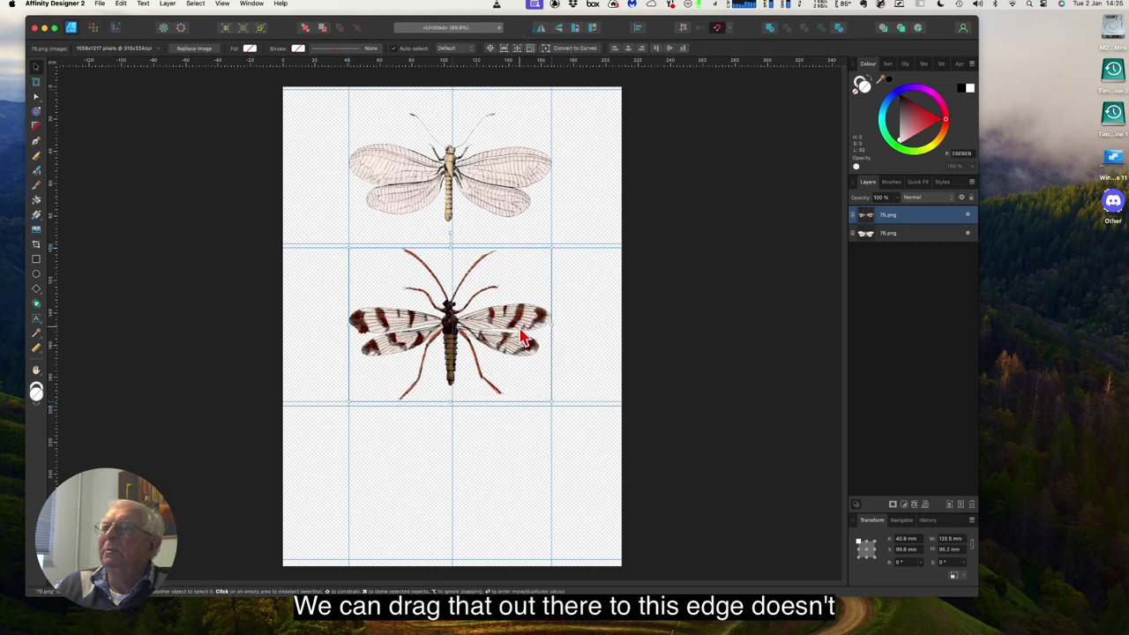
# Step: Place the yellow-winged 74.png insect by drawing it out in the bottom cell
pyautogui.click(100, 3)
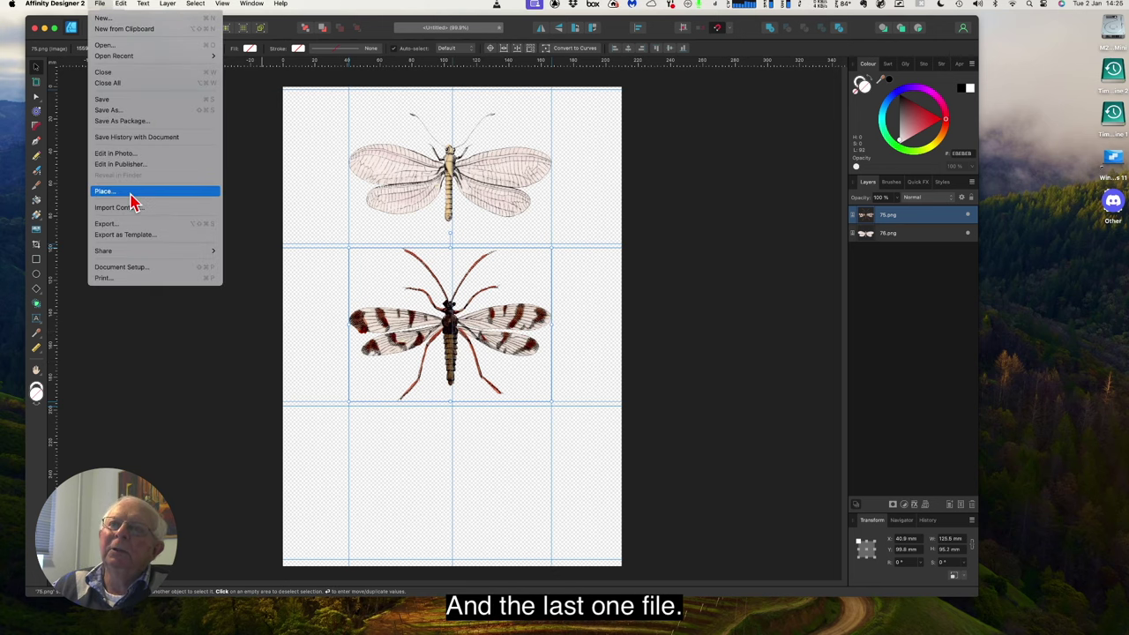
pyautogui.click(105, 191)
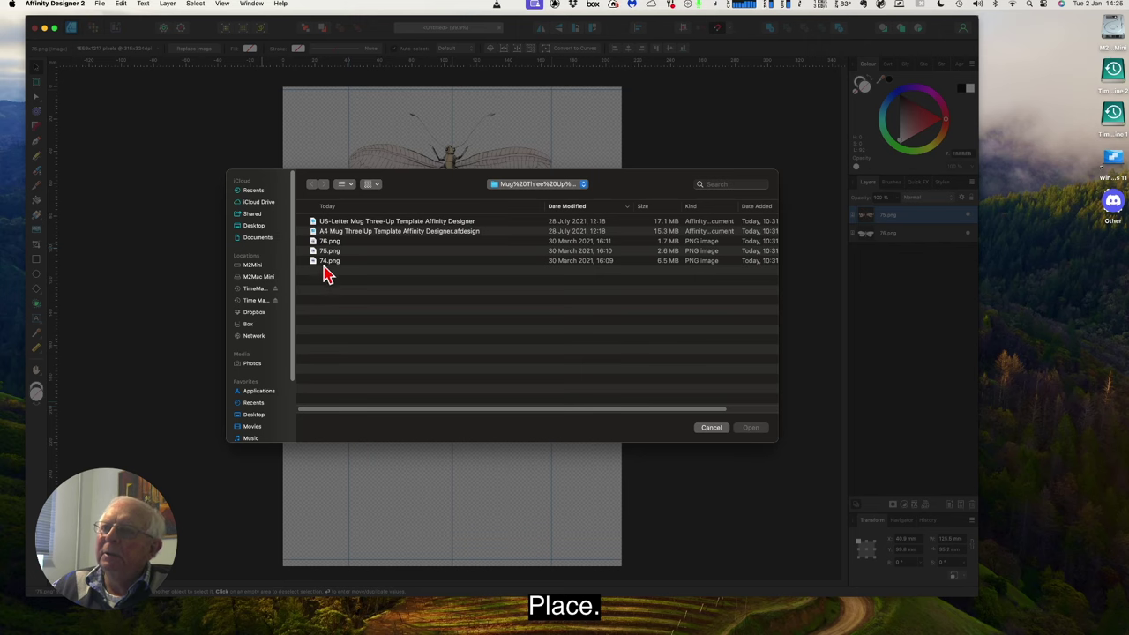
pyautogui.click(325, 262)
pyautogui.click(750, 428)
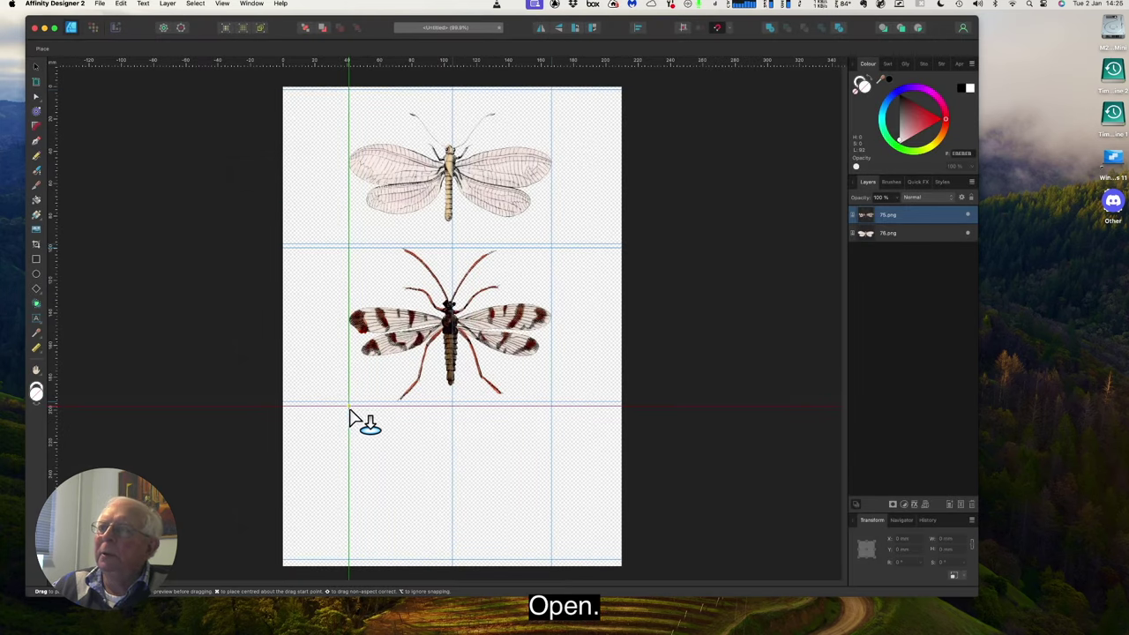
pyautogui.moveTo(349, 411); pyautogui.dragTo(524, 596)
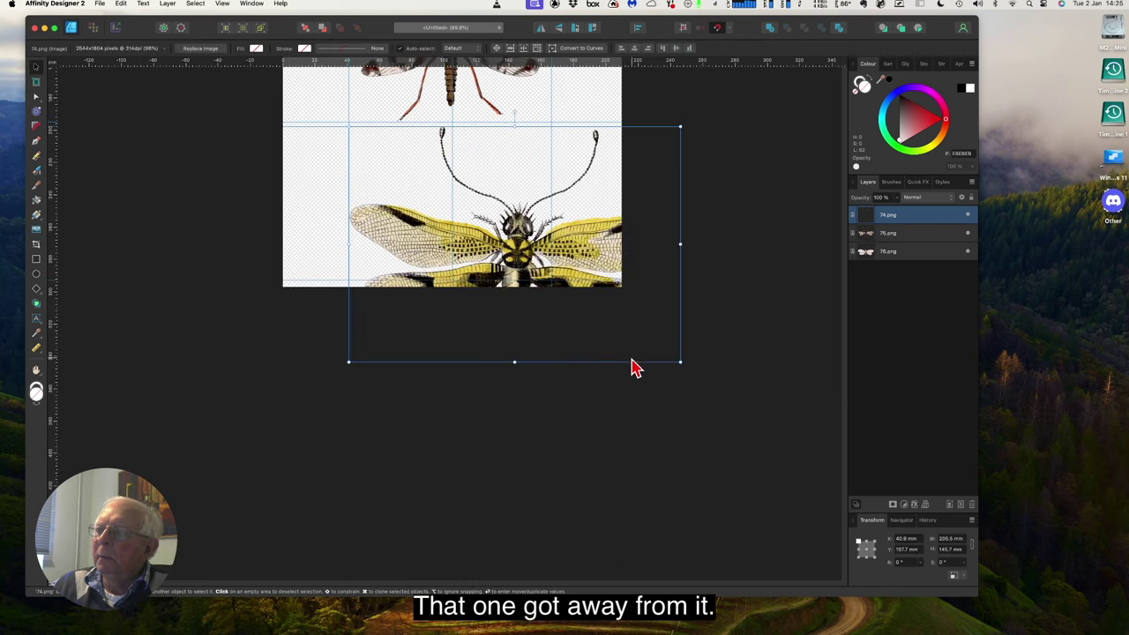
# Step: Resize the 74.png insect to fit the bottom cell's width and height, then deselect
pyautogui.moveTo(679, 362); pyautogui.dragTo(551, 267)
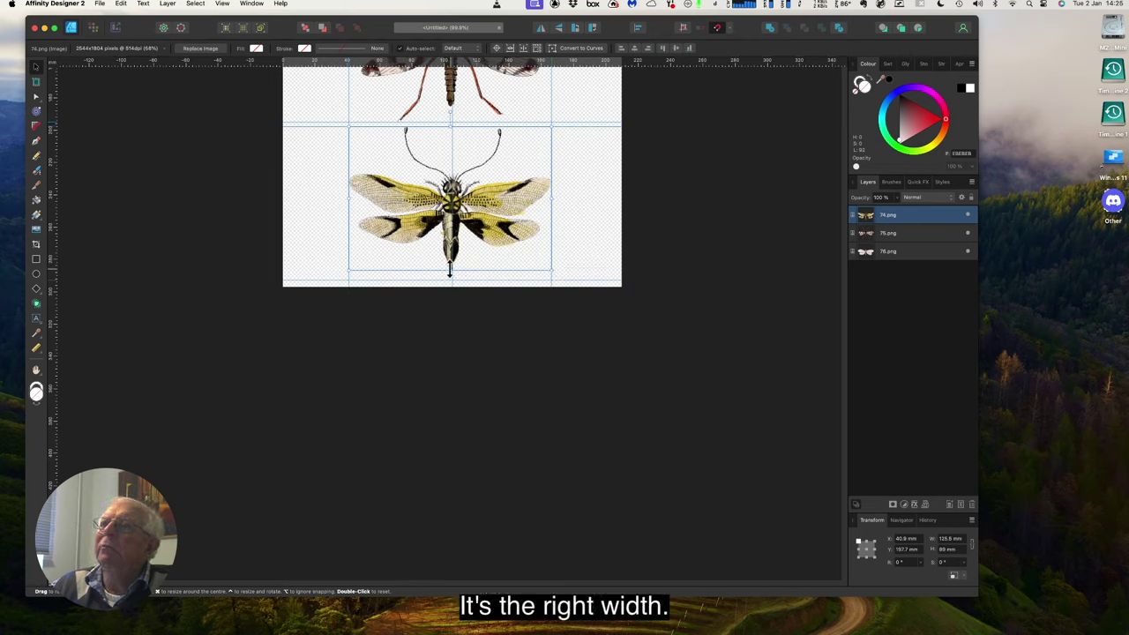
pyautogui.moveTo(449, 273); pyautogui.dragTo(450, 281)
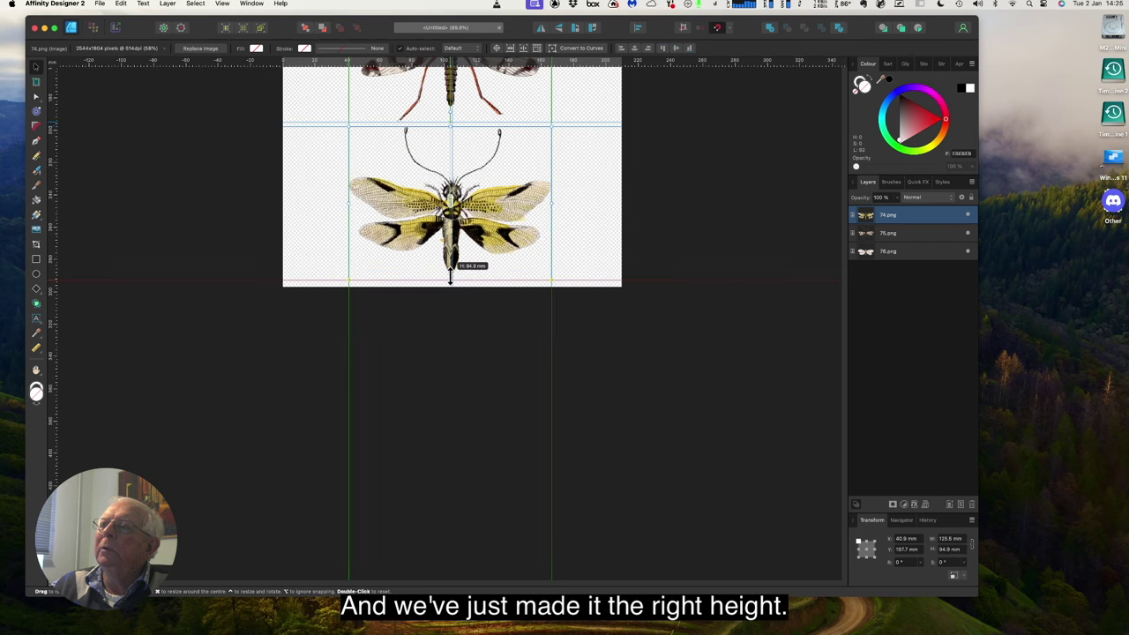
pyautogui.click(740, 421)
pyautogui.scroll(2, 741, 421)
pyautogui.scroll(5, 741, 422)
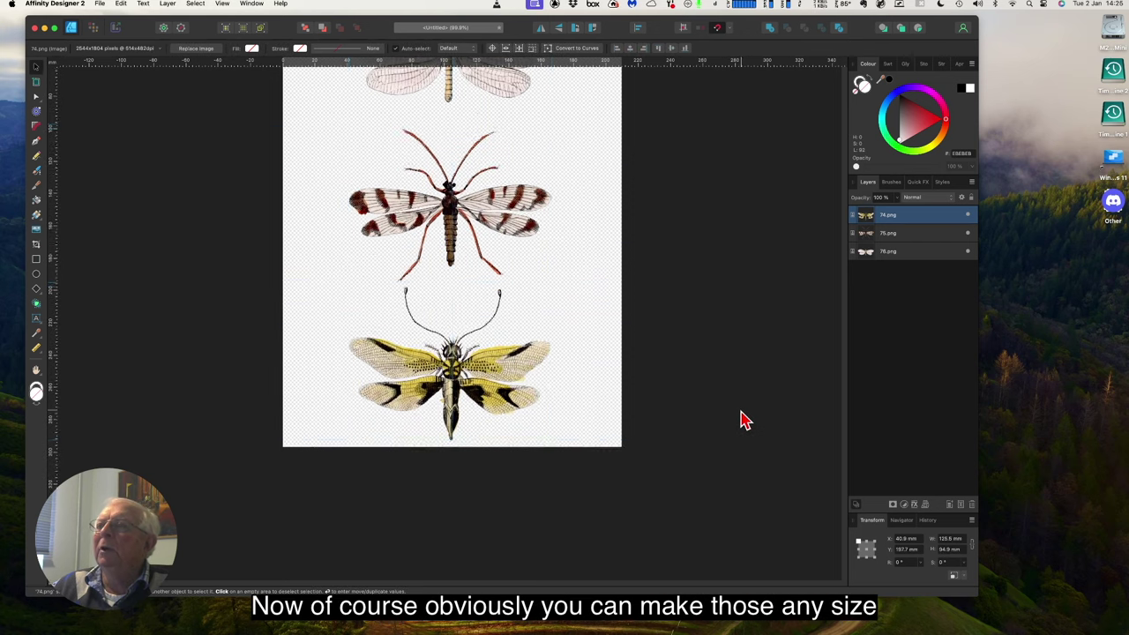
pyautogui.scroll(3, 785, 393)
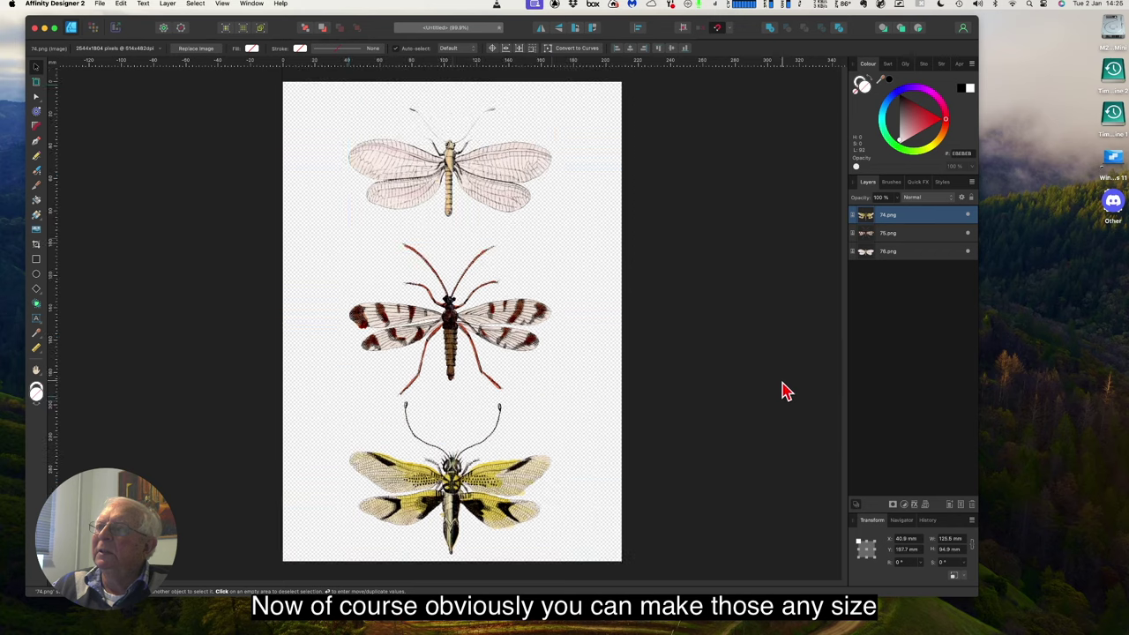
pyautogui.click(427, 159)
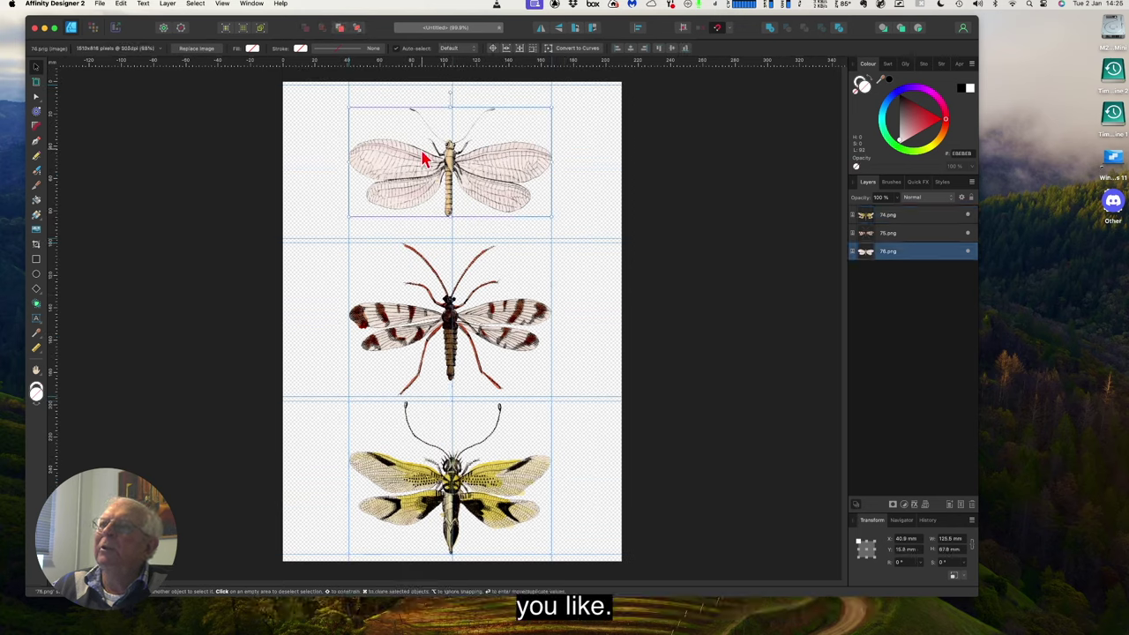
pyautogui.click(577, 230)
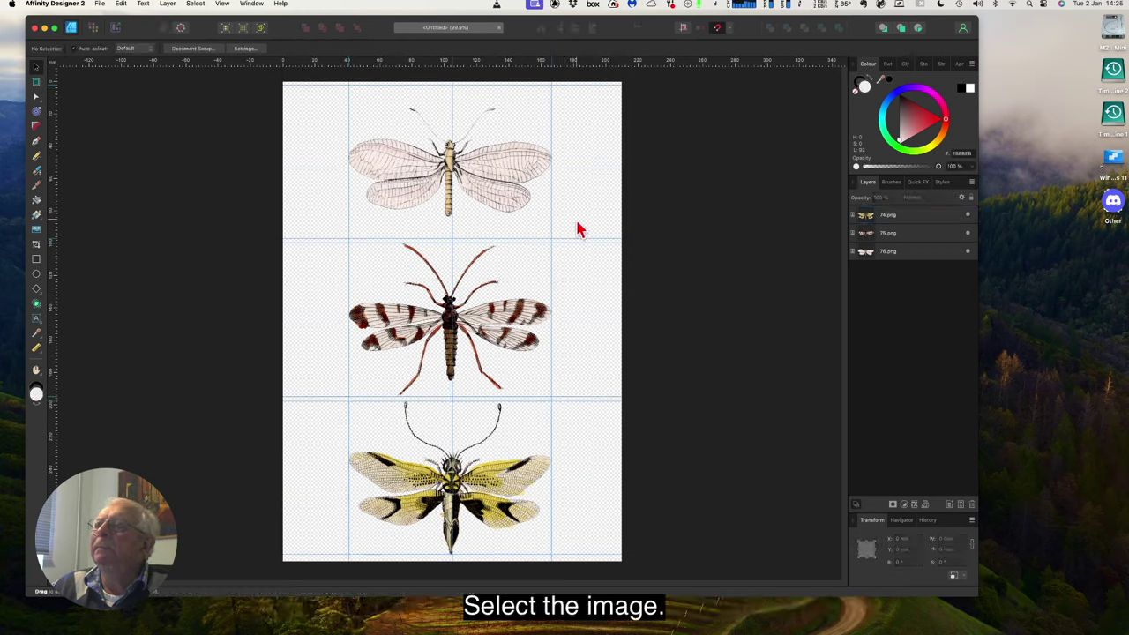
pyautogui.click(472, 344)
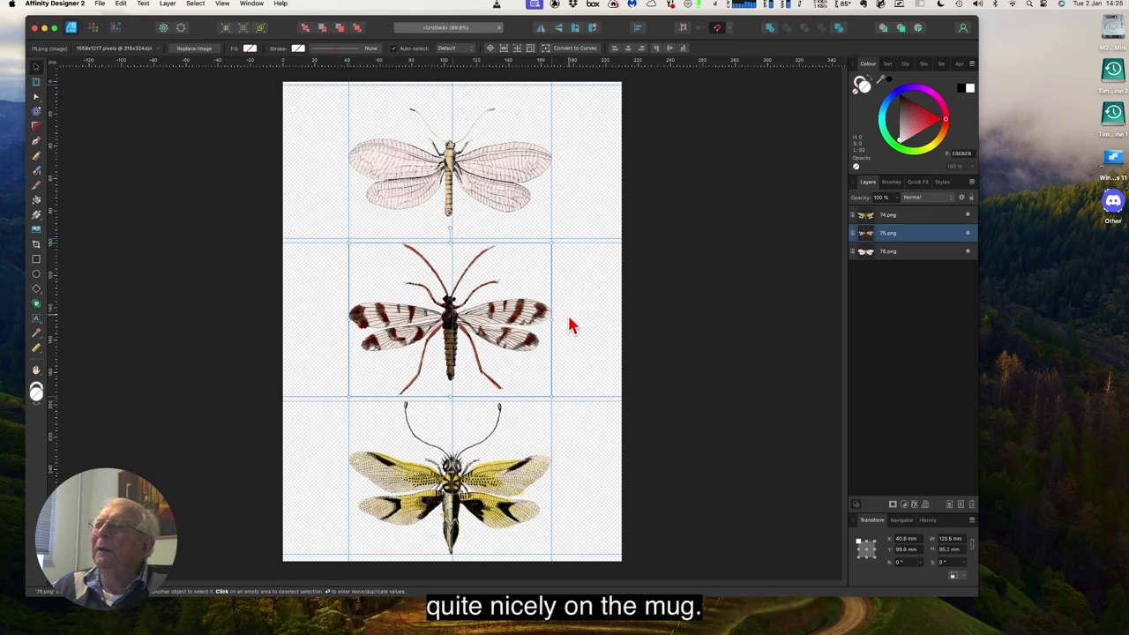
pyautogui.click(508, 441)
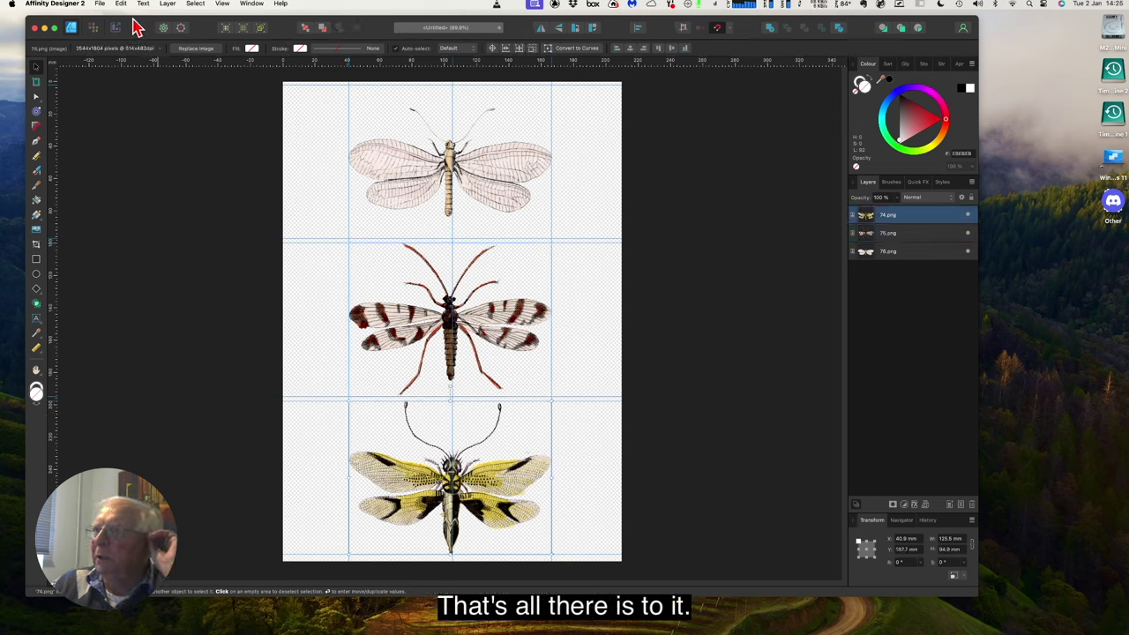
pyautogui.click(100, 4)
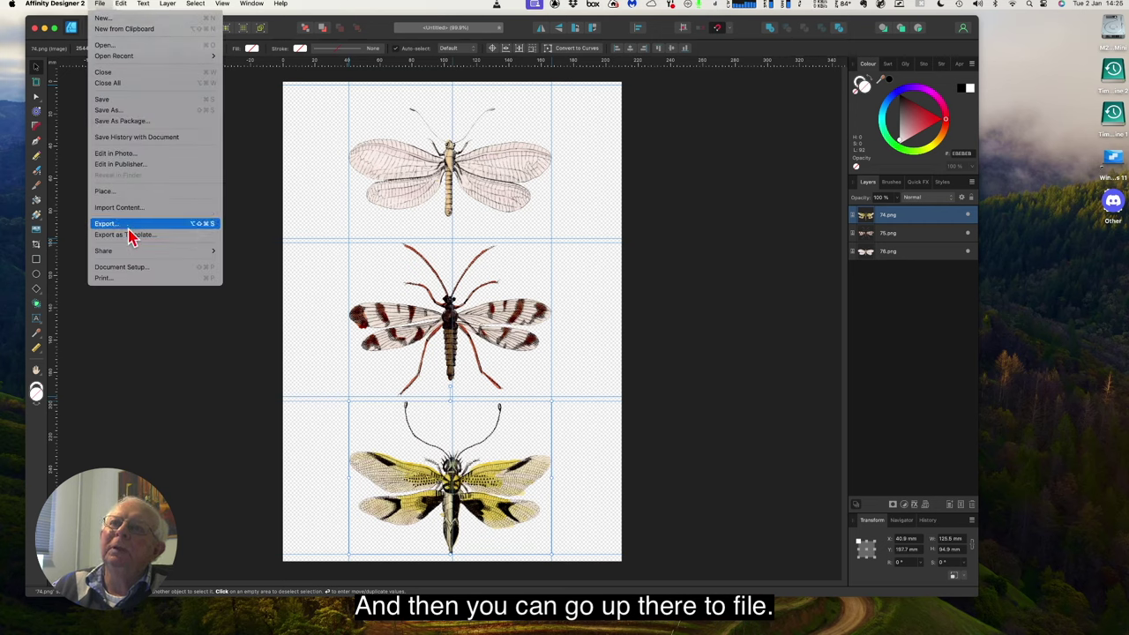
pyautogui.click(128, 225)
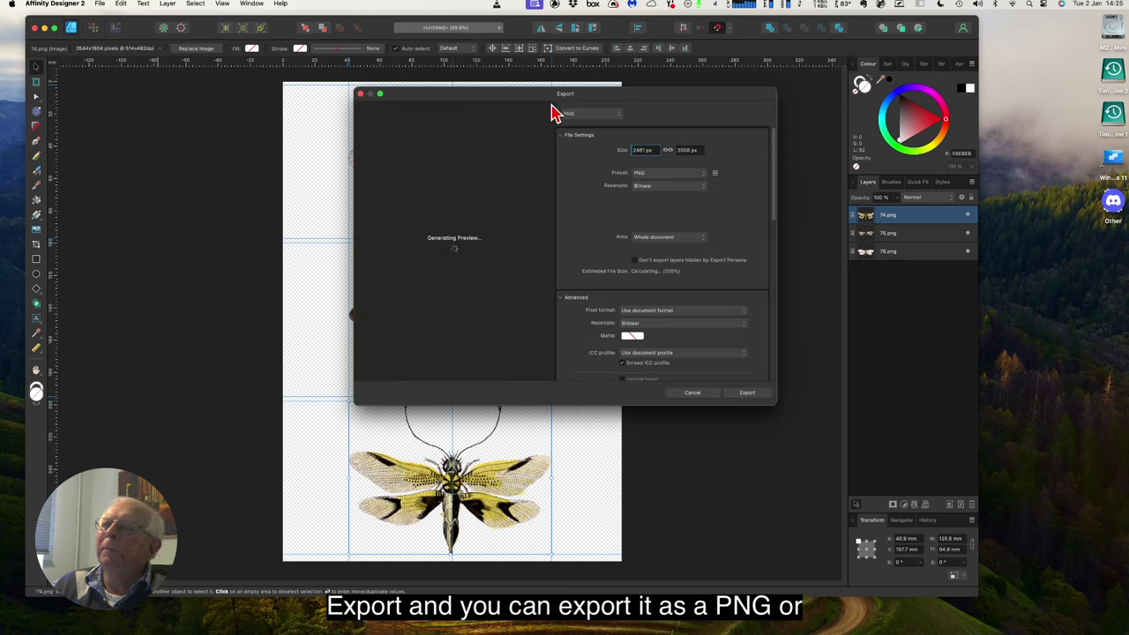
pyautogui.click(593, 115)
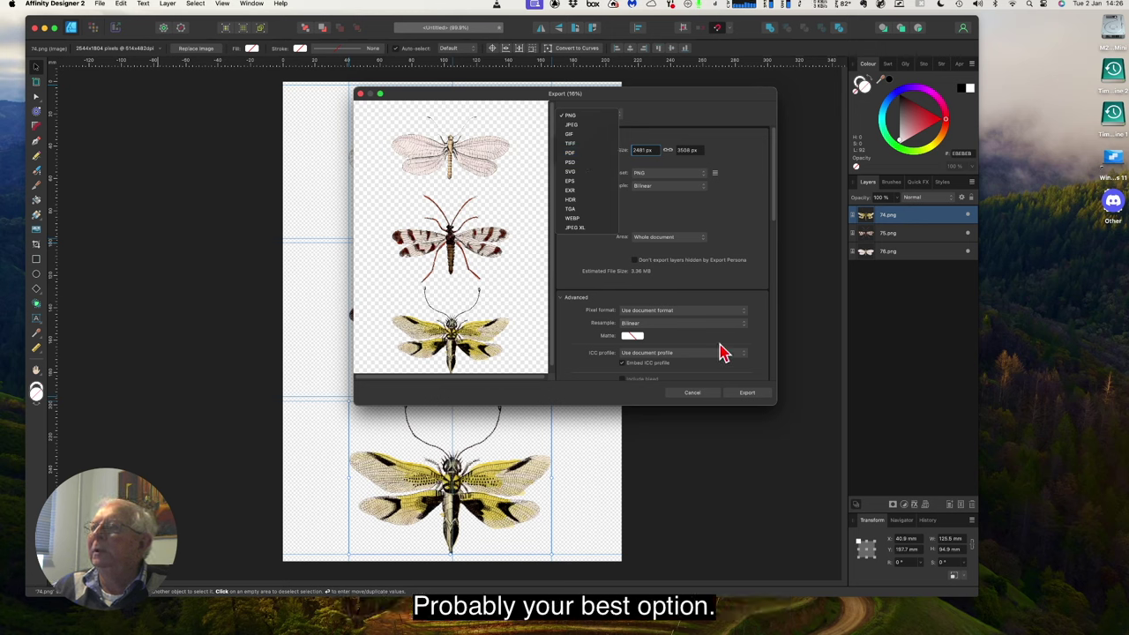
pyautogui.click(701, 398)
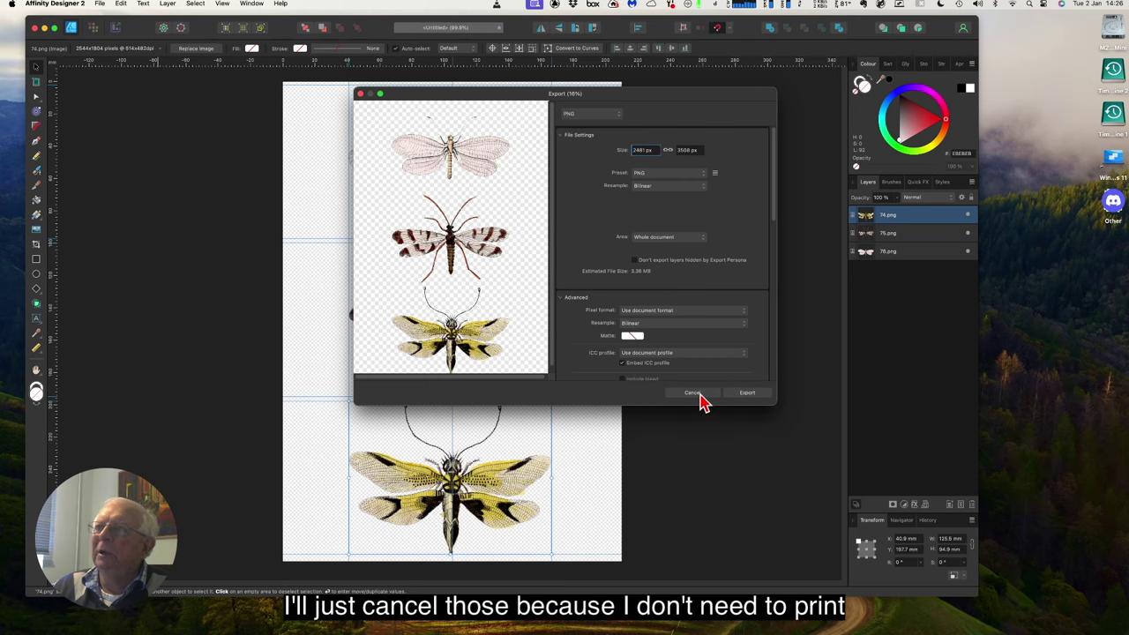
pyautogui.click(692, 392)
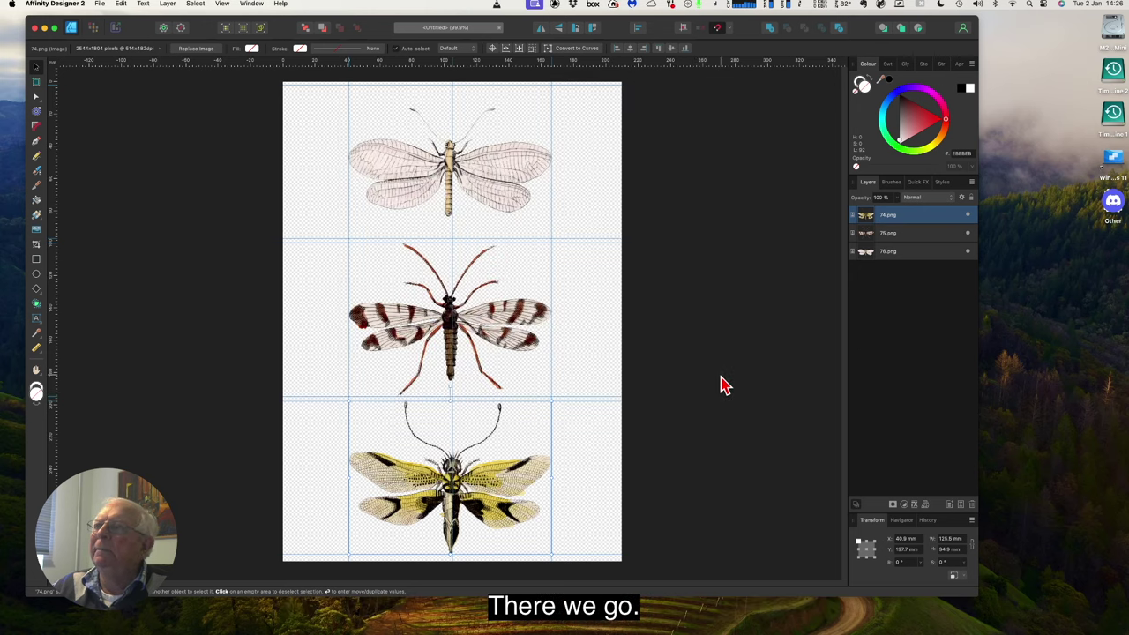
pyautogui.click(720, 381)
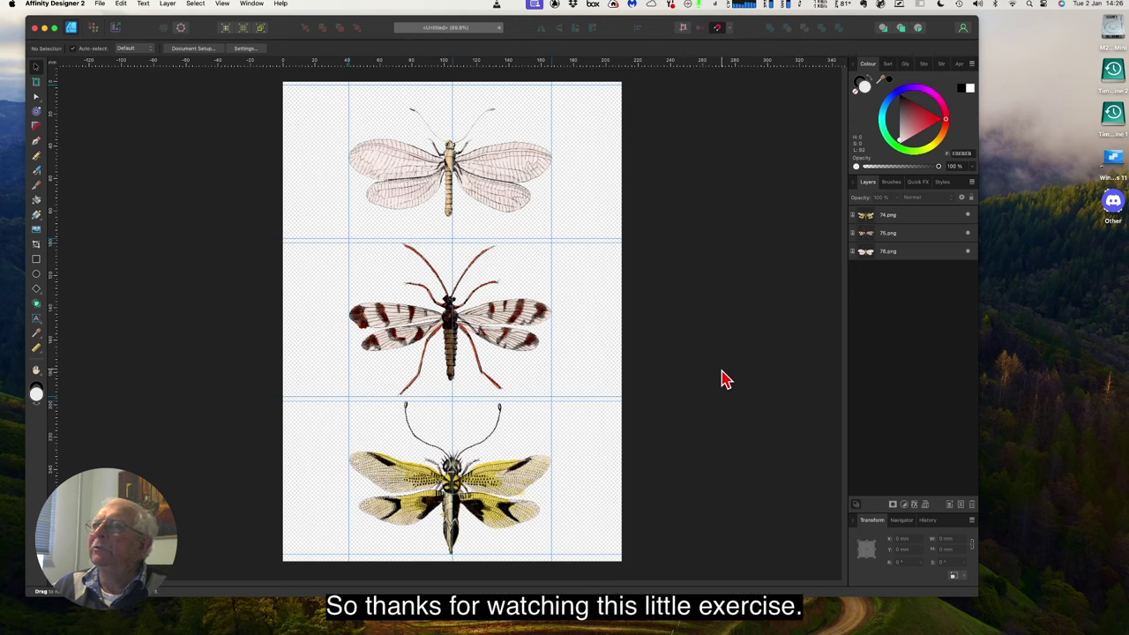